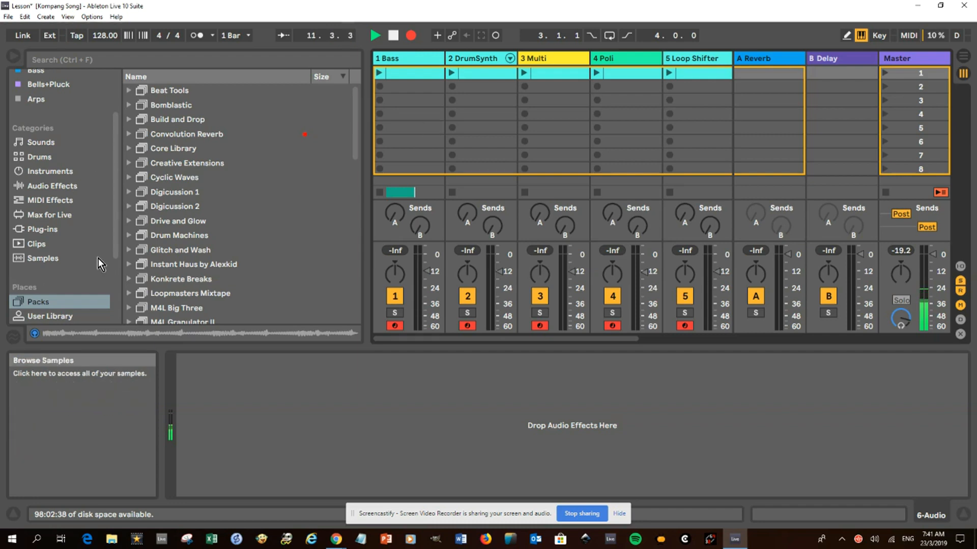
Look through the installed packs and the 25 Available Packs list down to its end.
{"action": "scroll", "coordinate": [89, 223], "scroll_direction": "down", "scroll_amount": 2}
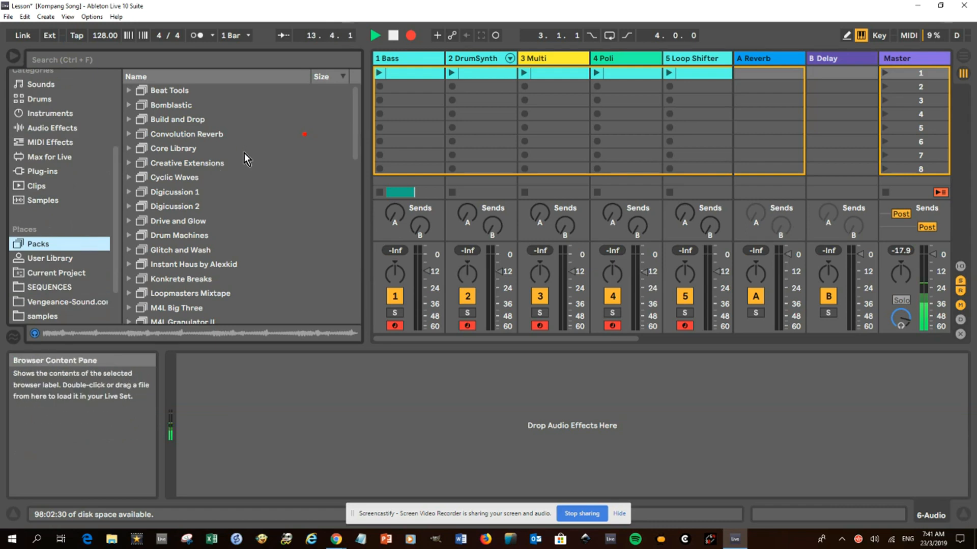
{"action": "left_click_drag", "start_coordinate": [357, 148], "coordinate": [353, 231]}
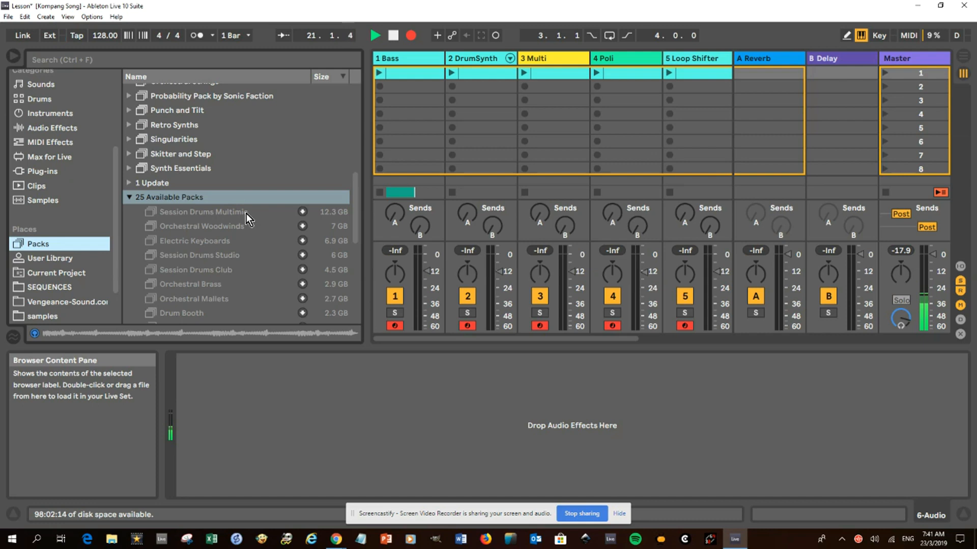
{"action": "scroll", "coordinate": [247, 213], "scroll_direction": "down", "scroll_amount": 1}
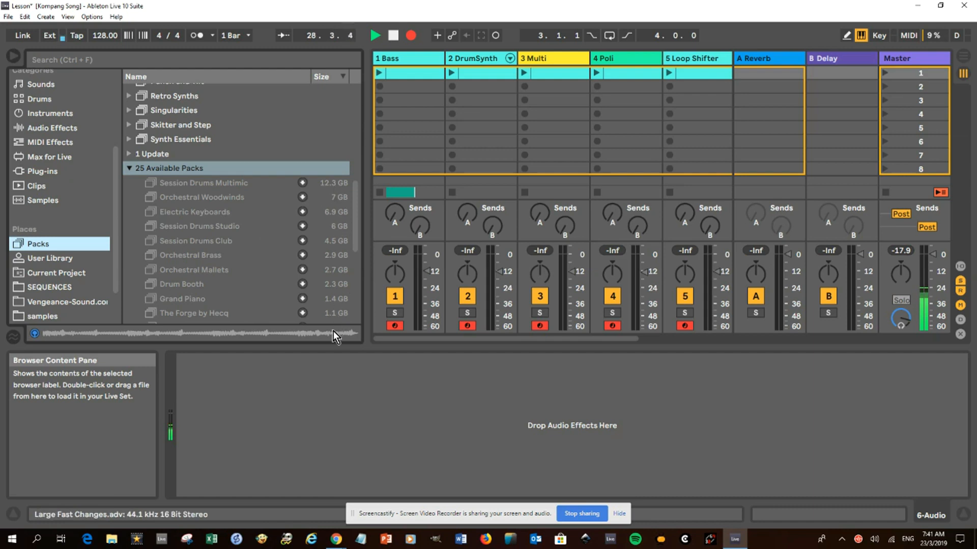
{"action": "mouse_move", "coordinate": [336, 541]}
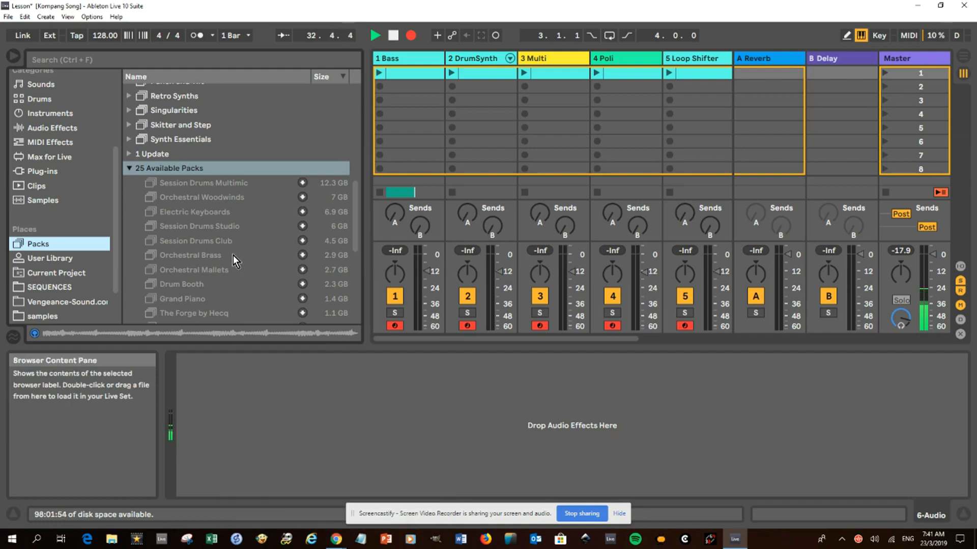
{"action": "scroll", "coordinate": [233, 255], "scroll_direction": "down", "scroll_amount": 6}
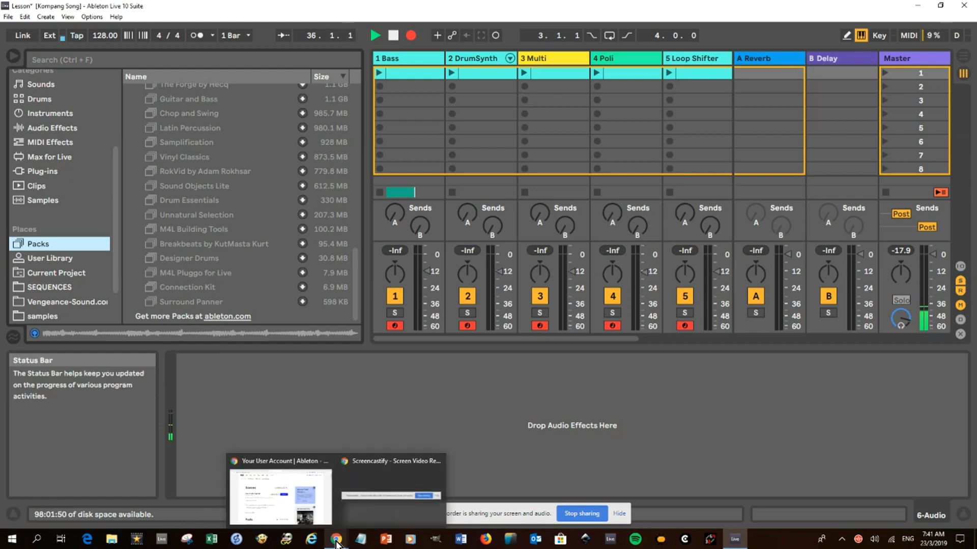
Switch to the Ableton account page in Chrome and look through the downloadable packs down to Probability Pack.
{"action": "left_click", "coordinate": [291, 469]}
{"action": "scroll", "coordinate": [282, 339], "scroll_direction": "down", "scroll_amount": 8}
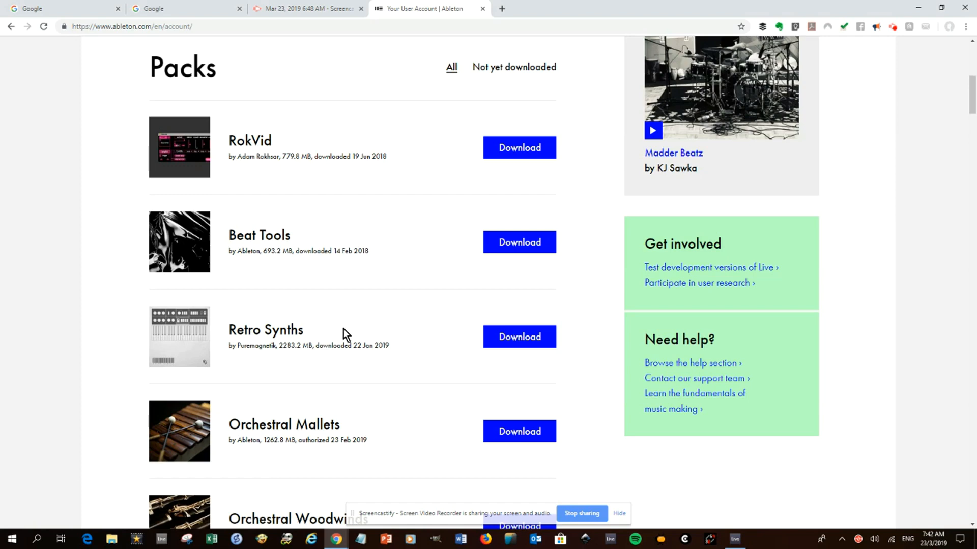
{"action": "scroll", "coordinate": [346, 336], "scroll_direction": "down", "scroll_amount": 16}
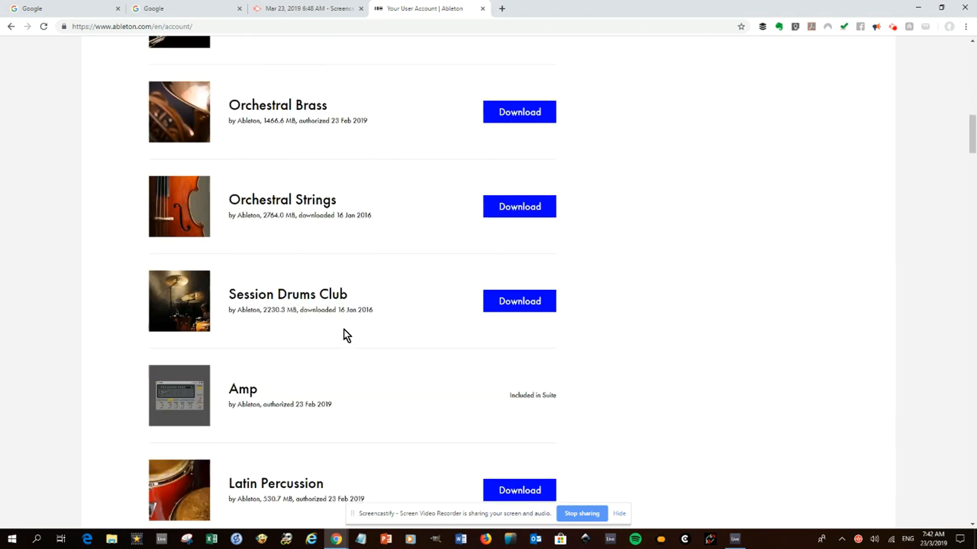
{"action": "scroll", "coordinate": [346, 336], "scroll_direction": "down", "scroll_amount": 15}
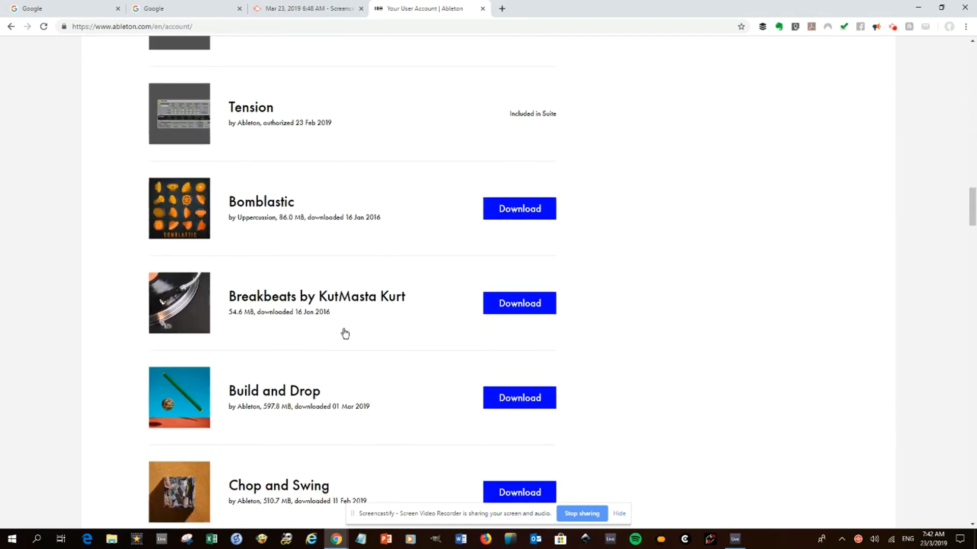
{"action": "scroll", "coordinate": [345, 332], "scroll_direction": "down", "scroll_amount": 15}
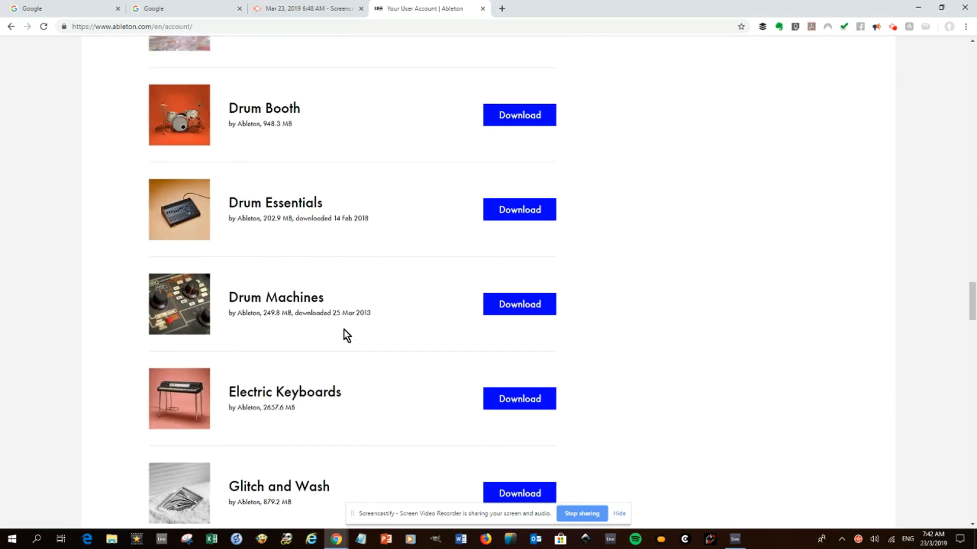
{"action": "scroll", "coordinate": [346, 336], "scroll_direction": "down", "scroll_amount": 12}
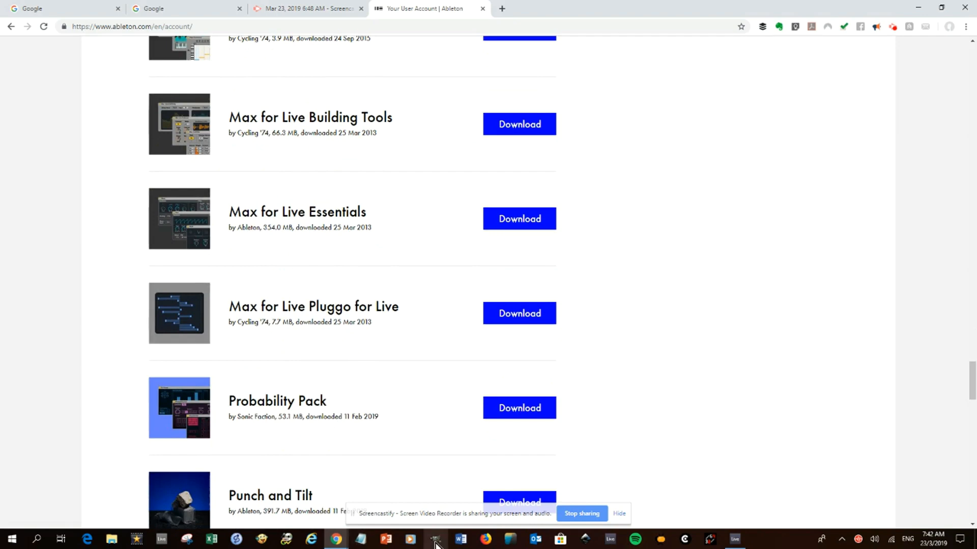
Return to Ableton Live and expand the Max for Live Essentials pack down to the Bass presets under Max Instrument.
{"action": "left_click", "coordinate": [734, 539]}
{"action": "scroll", "coordinate": [232, 266], "scroll_direction": "up", "scroll_amount": 6}
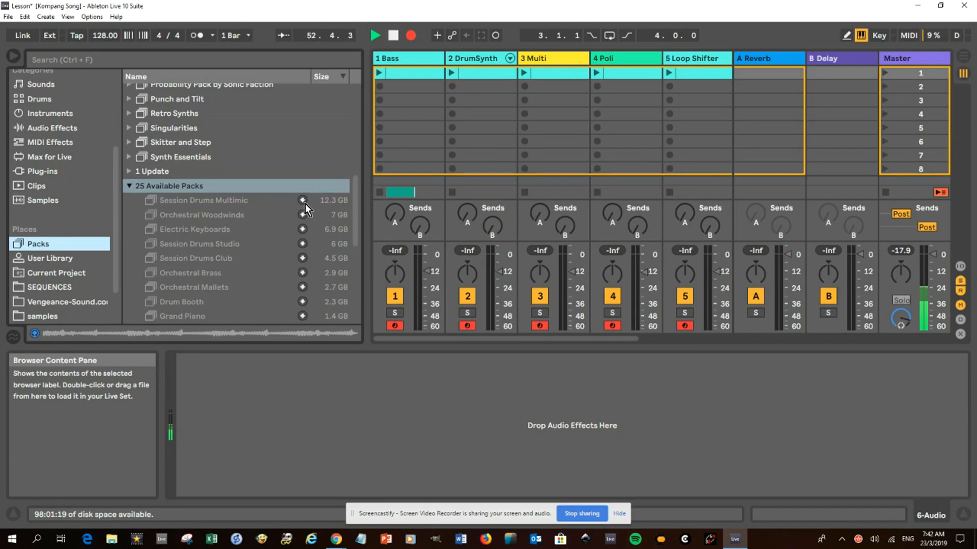
{"action": "scroll", "coordinate": [296, 203], "scroll_direction": "up", "scroll_amount": 4}
{"action": "scroll", "coordinate": [296, 203], "scroll_direction": "up", "scroll_amount": 3}
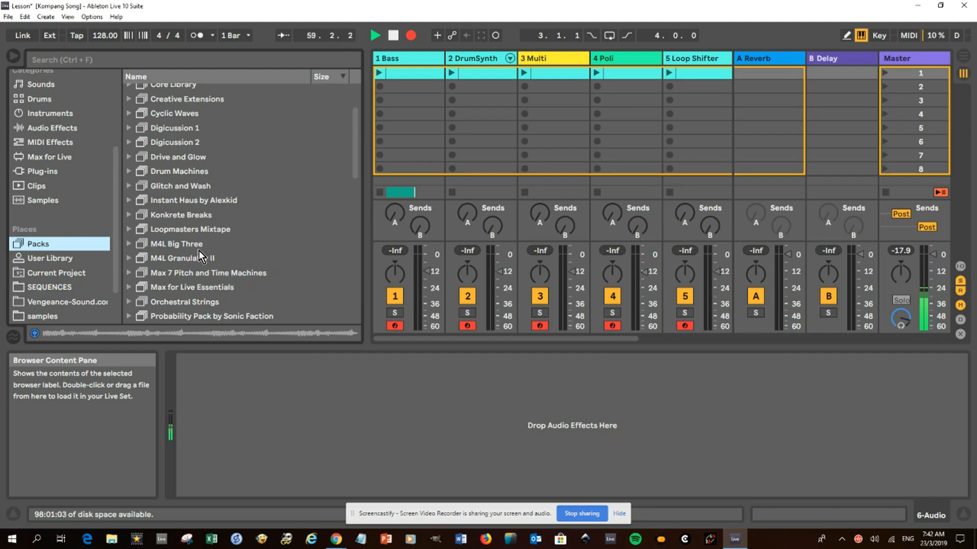
{"action": "left_click", "coordinate": [129, 288]}
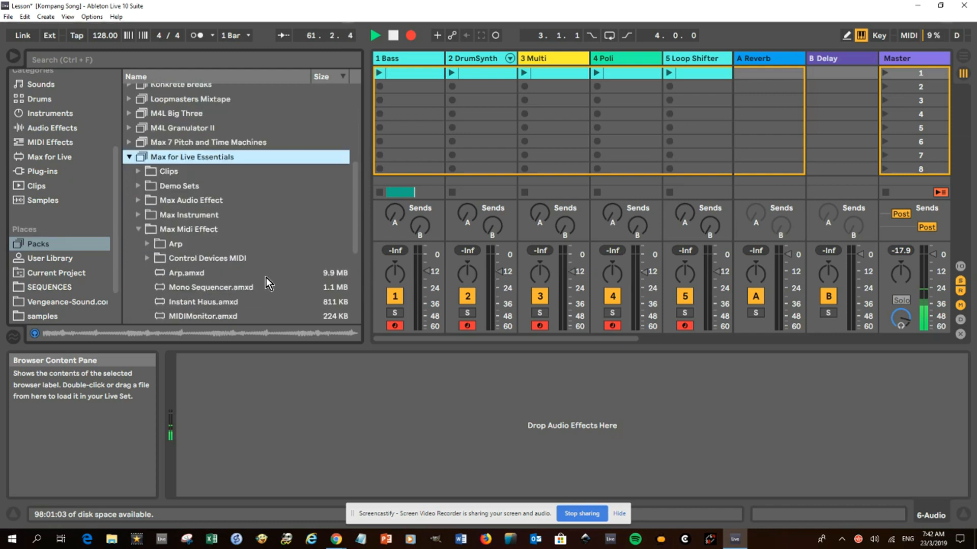
{"action": "left_click", "coordinate": [139, 216]}
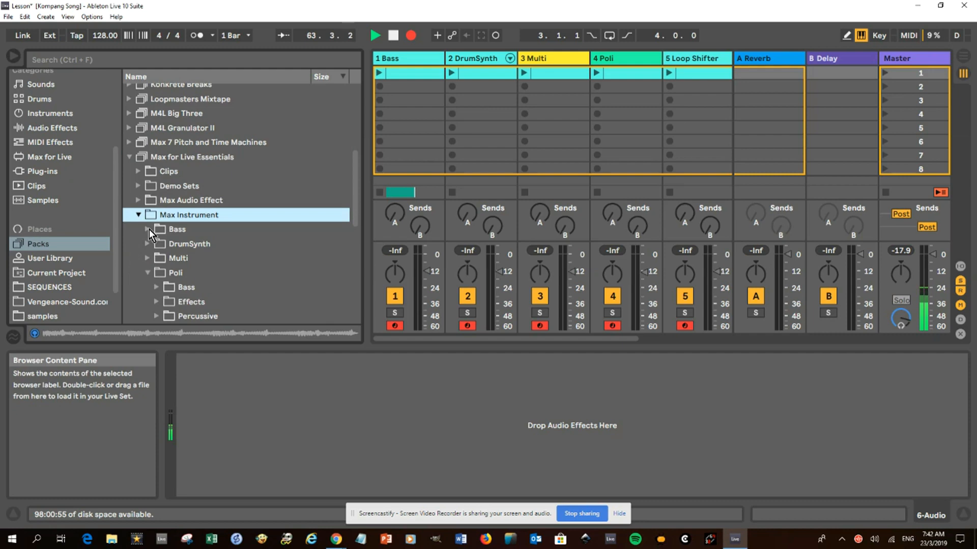
{"action": "left_click", "coordinate": [148, 228]}
{"action": "scroll", "coordinate": [238, 236], "scroll_direction": "down", "scroll_amount": 1}
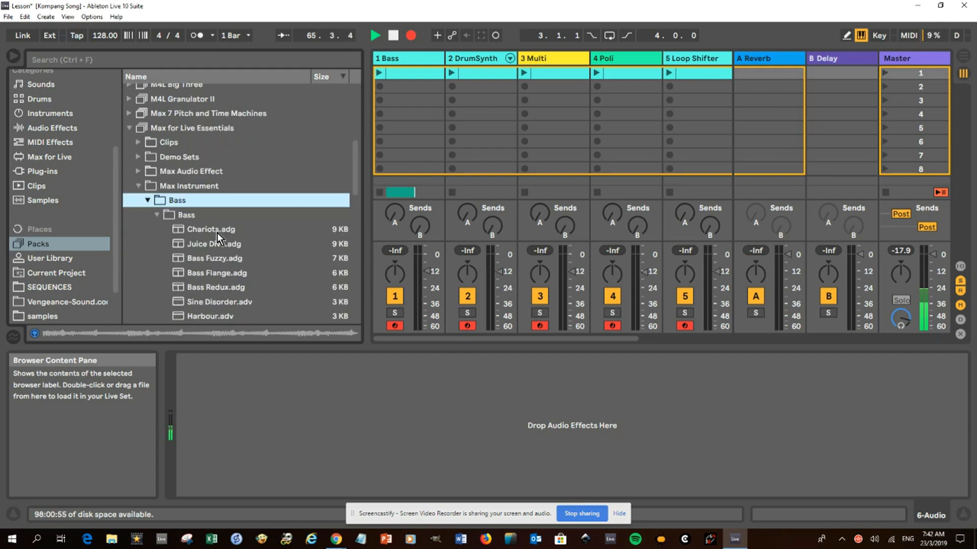
Inspect the Bass track's clip notes and device chain, play its first clip, and stop it.
{"action": "left_click", "coordinate": [420, 72]}
{"action": "double_click", "coordinate": [420, 72]}
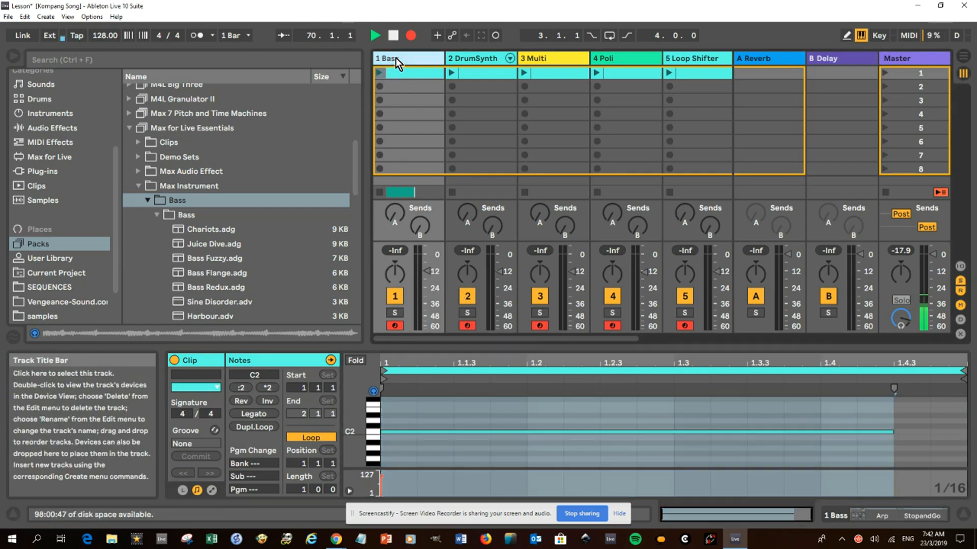
{"action": "left_click", "coordinate": [395, 58]}
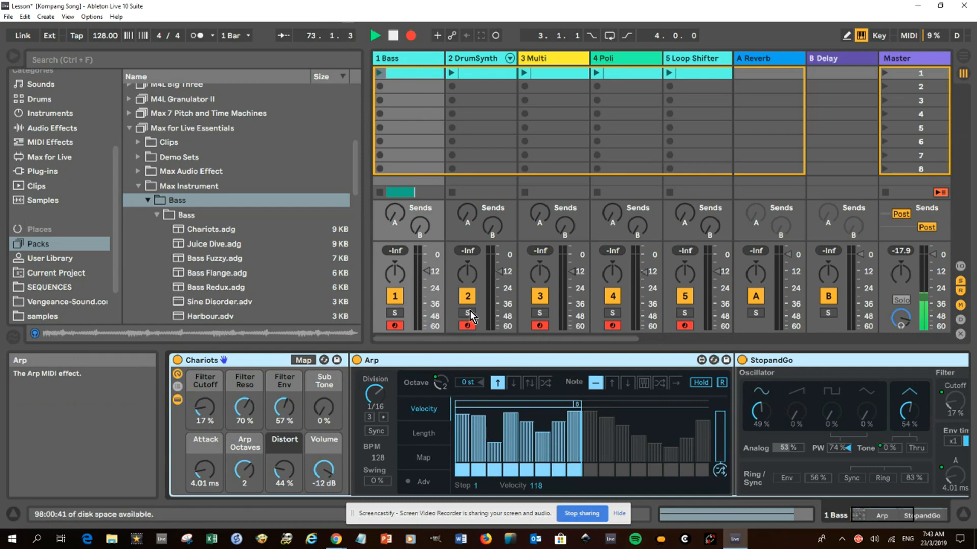
{"action": "left_click", "coordinate": [381, 72]}
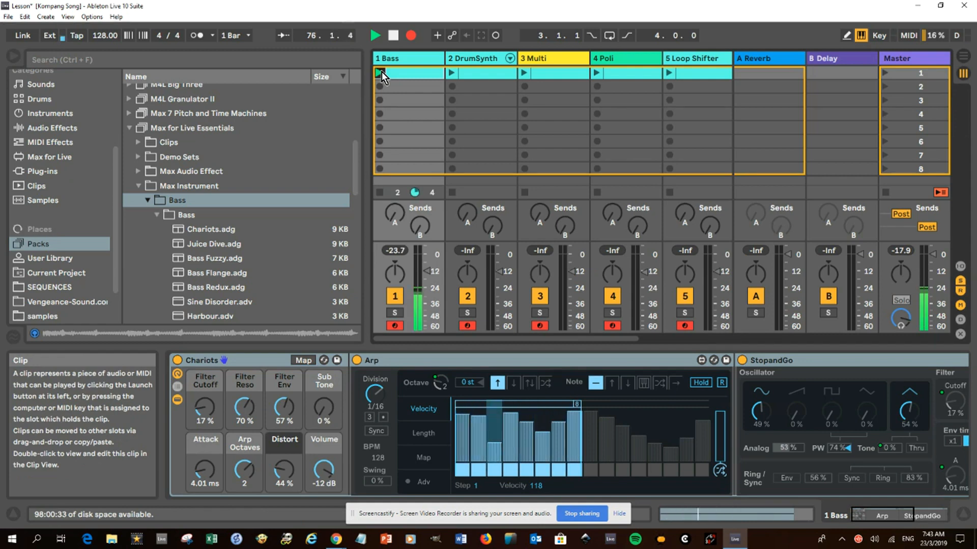
{"action": "left_click", "coordinate": [380, 193]}
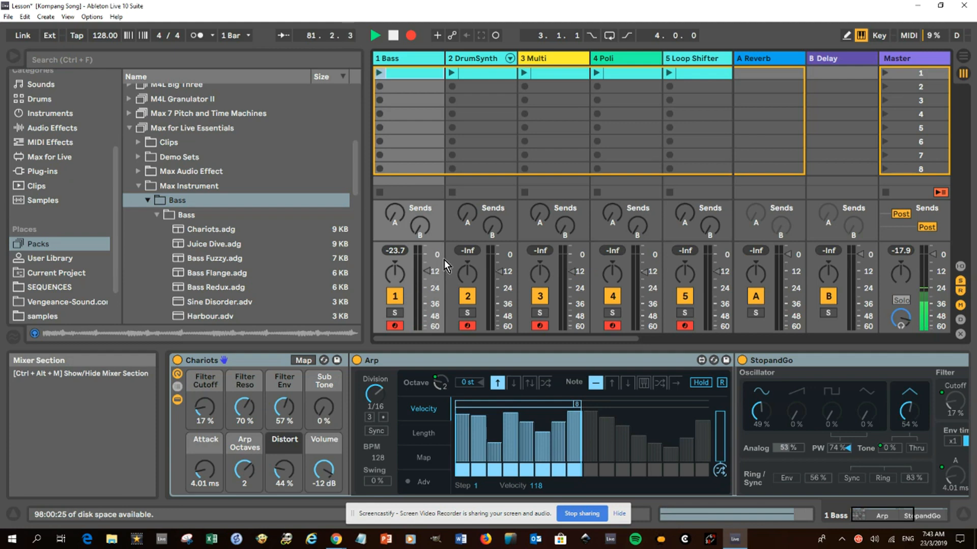
Collapse the Bass folder and list the DrumSynth presets under Max Instrument.
{"action": "left_click", "coordinate": [148, 200]}
{"action": "left_click", "coordinate": [147, 215]}
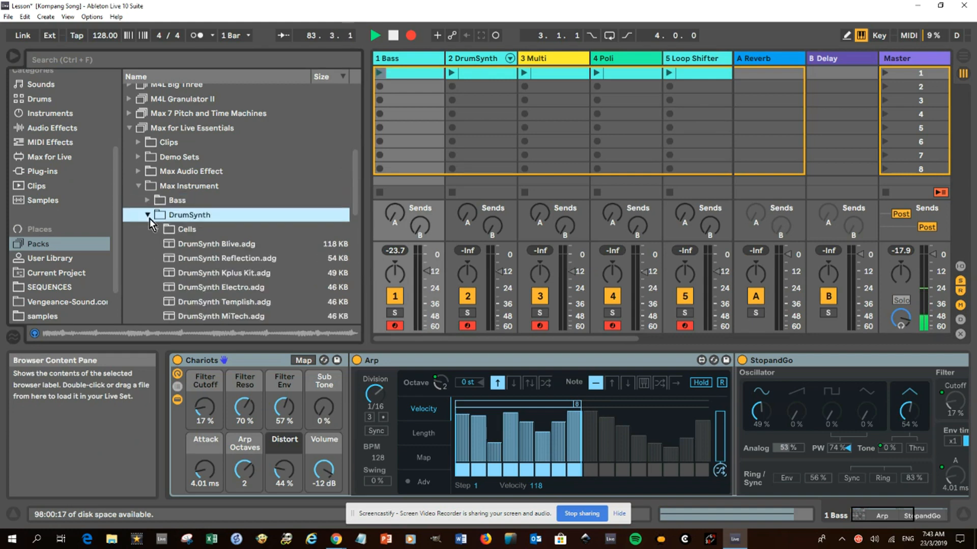
{"action": "scroll", "coordinate": [241, 279], "scroll_direction": "down", "scroll_amount": 1}
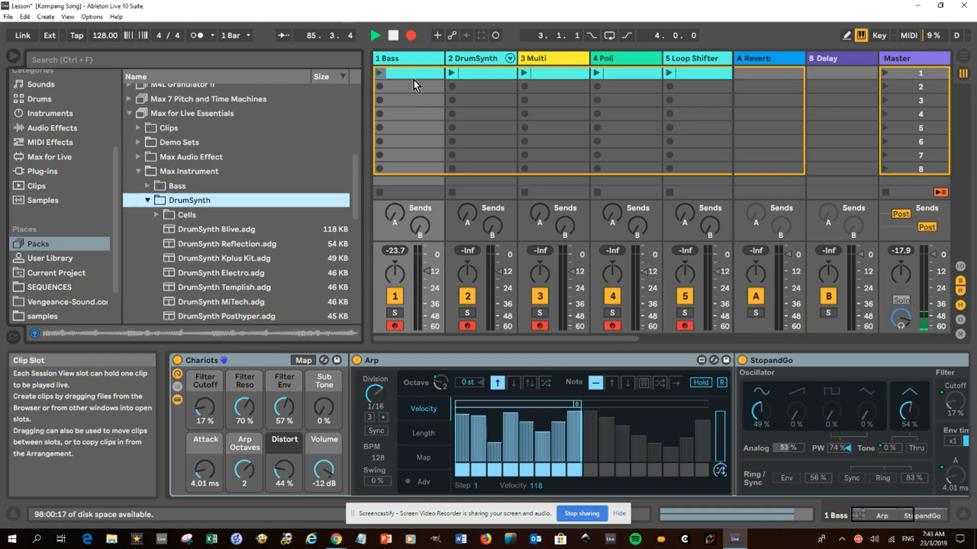
Inspect the drum notes in the DrumSynth track's first clip, then play and stop that clip.
{"action": "left_click", "coordinate": [469, 59]}
{"action": "left_click", "coordinate": [470, 72]}
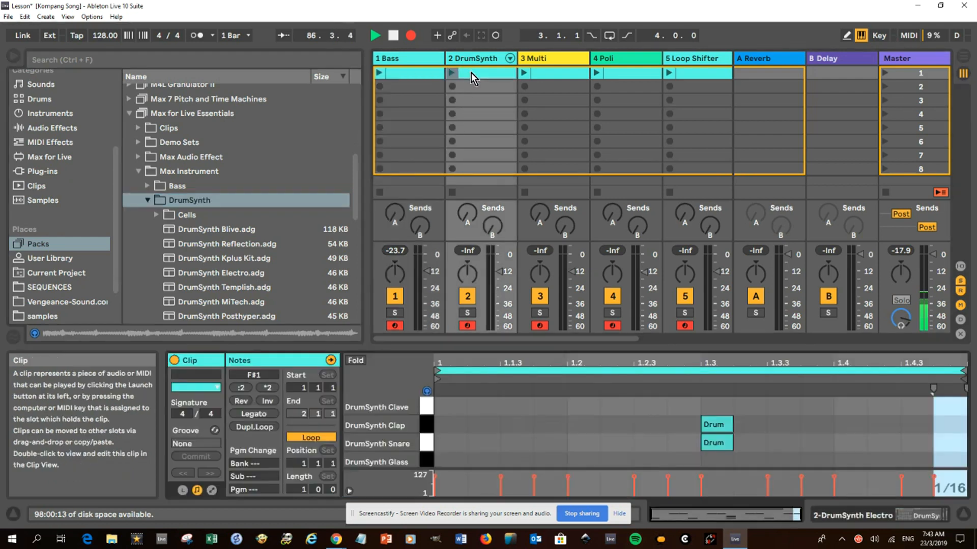
{"action": "scroll", "coordinate": [587, 429], "scroll_direction": "down", "scroll_amount": 1}
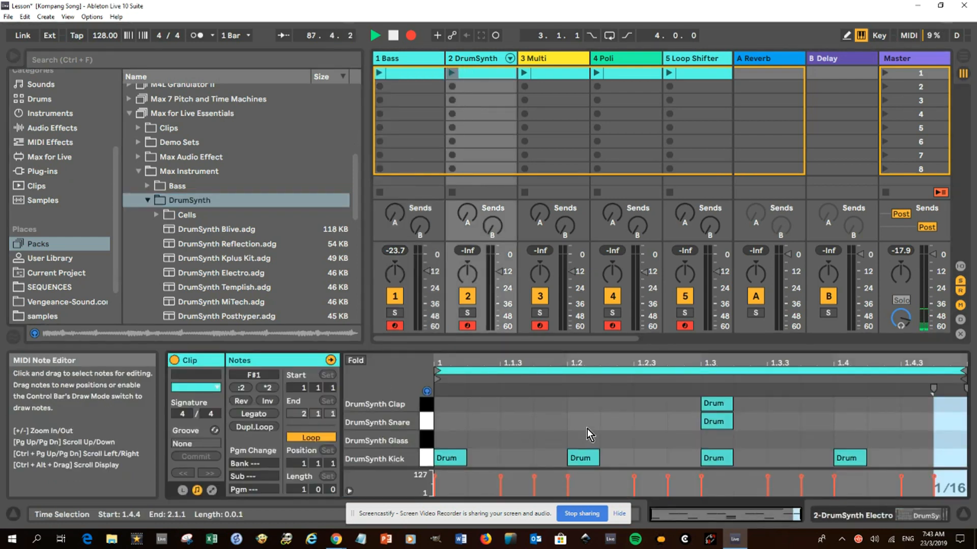
{"action": "left_click", "coordinate": [453, 72]}
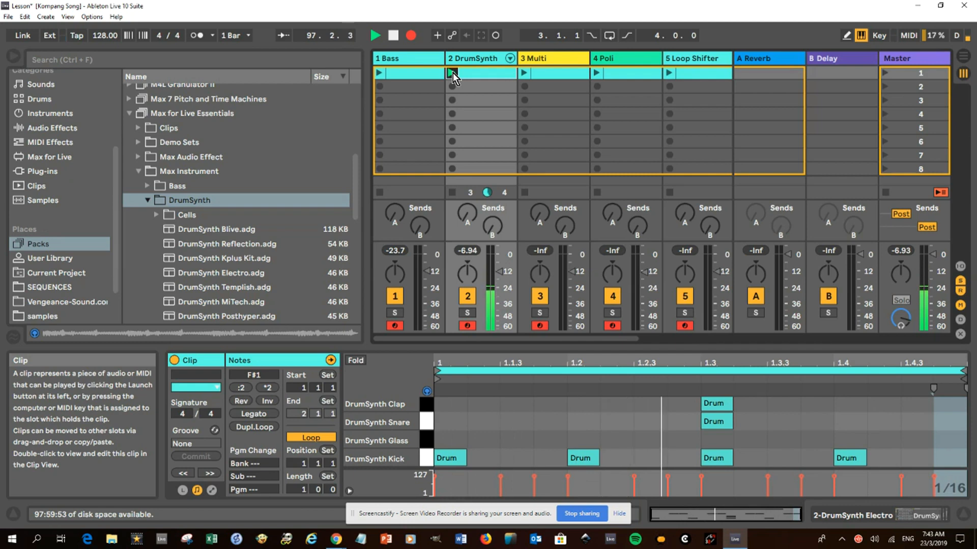
{"action": "left_click", "coordinate": [454, 192]}
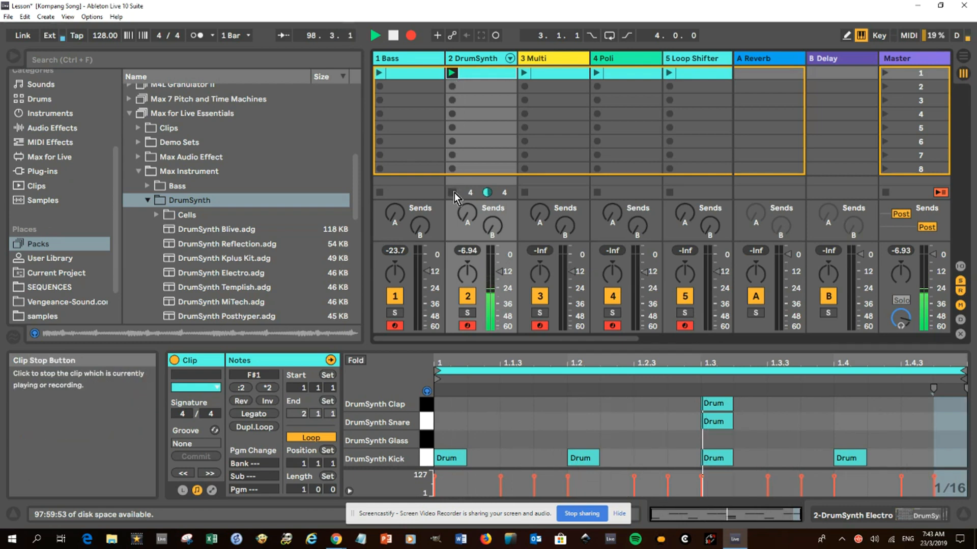
Browse to the Synth Pad presets in the Multi folder and show the Multi track's devices.
{"action": "left_click", "coordinate": [148, 201]}
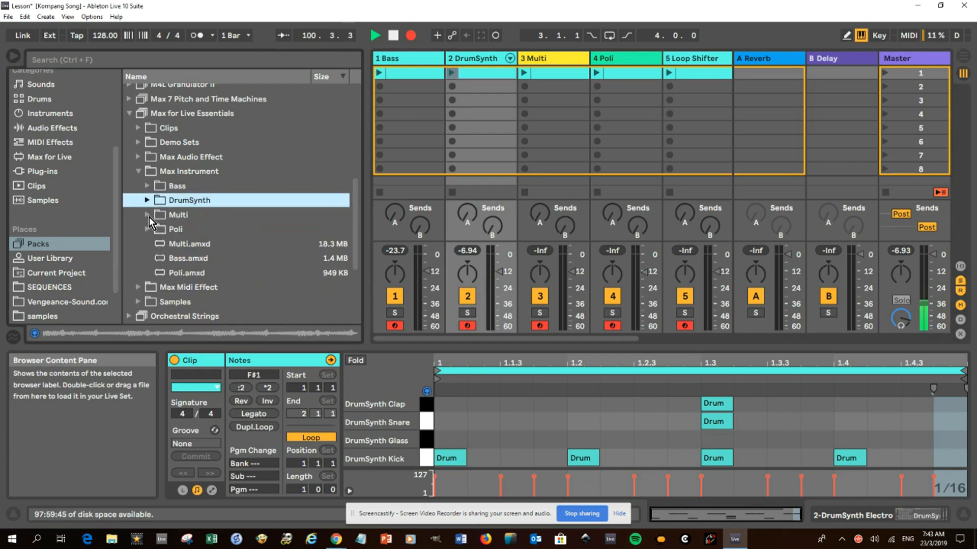
{"action": "left_click", "coordinate": [149, 217]}
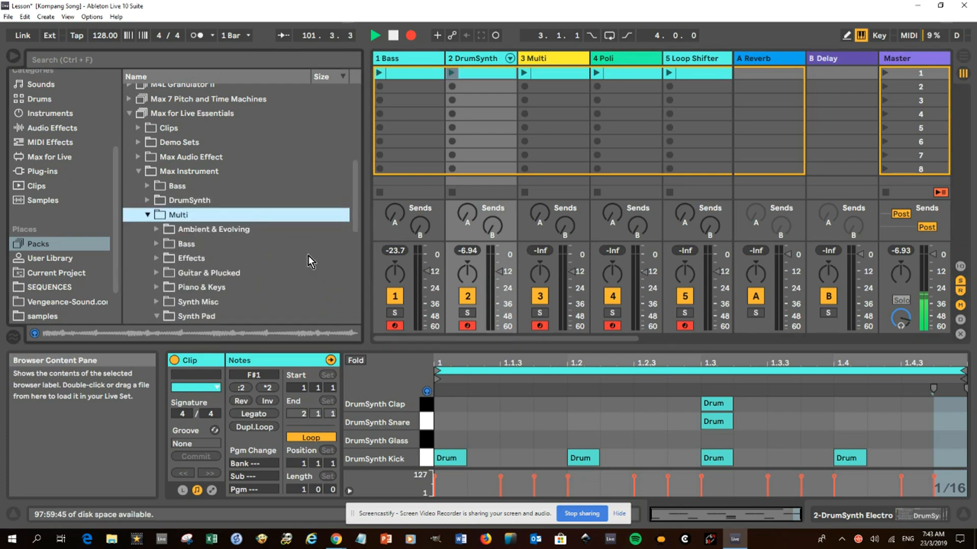
{"action": "left_click", "coordinate": [556, 58]}
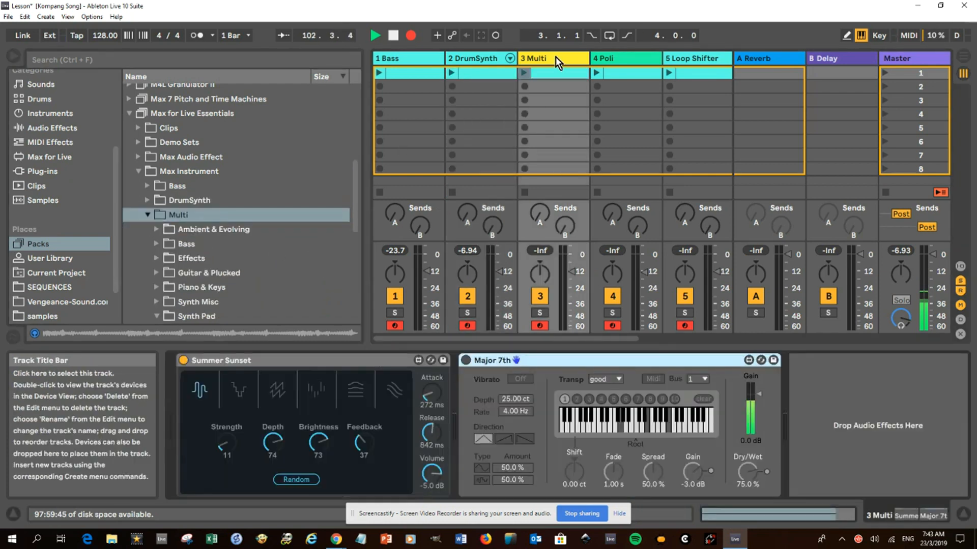
{"action": "left_click", "coordinate": [157, 316]}
{"action": "scroll", "coordinate": [224, 290], "scroll_direction": "down", "scroll_amount": 3}
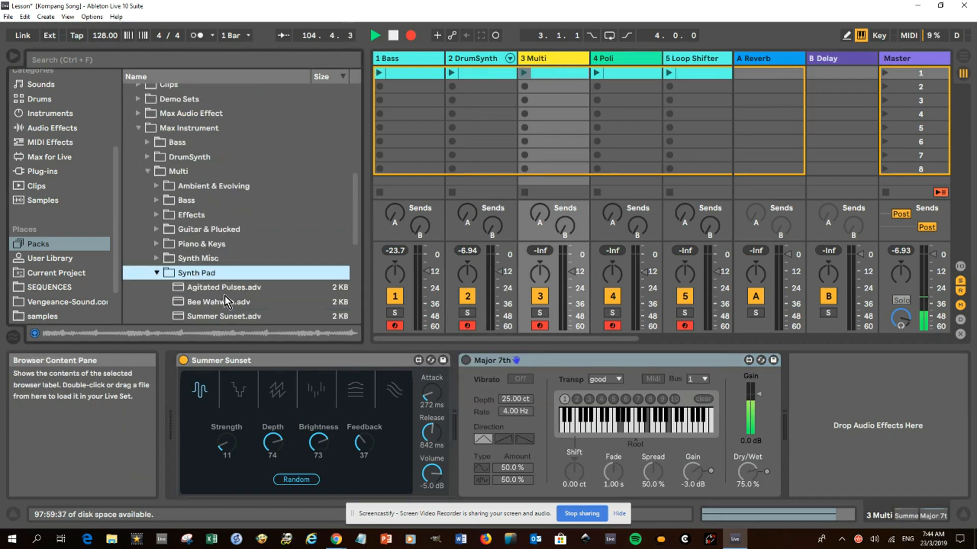
{"action": "scroll", "coordinate": [224, 296], "scroll_direction": "down", "scroll_amount": 2}
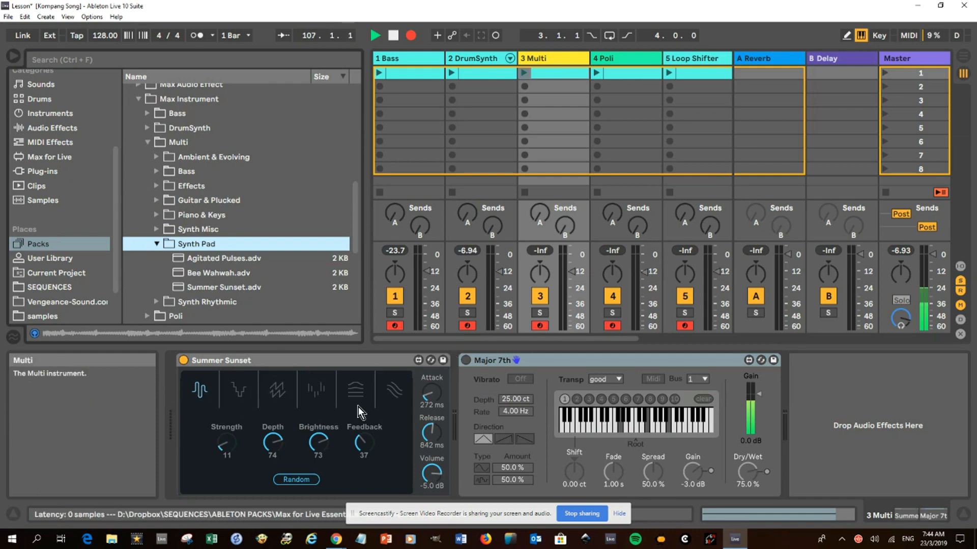
Show the notes of the Multi track's first clip, then play and stop that clip.
{"action": "left_click", "coordinate": [542, 71]}
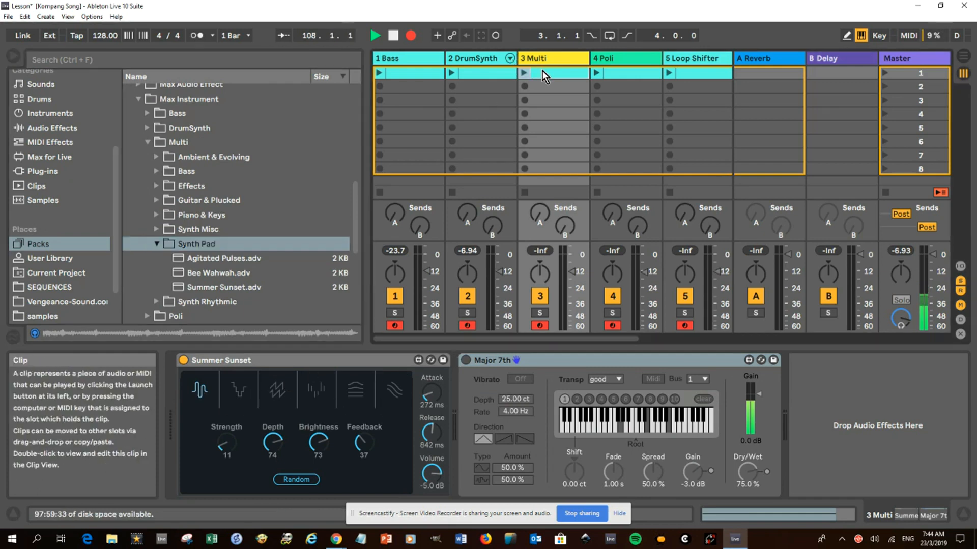
{"action": "left_click", "coordinate": [542, 70]}
{"action": "left_click", "coordinate": [524, 72]}
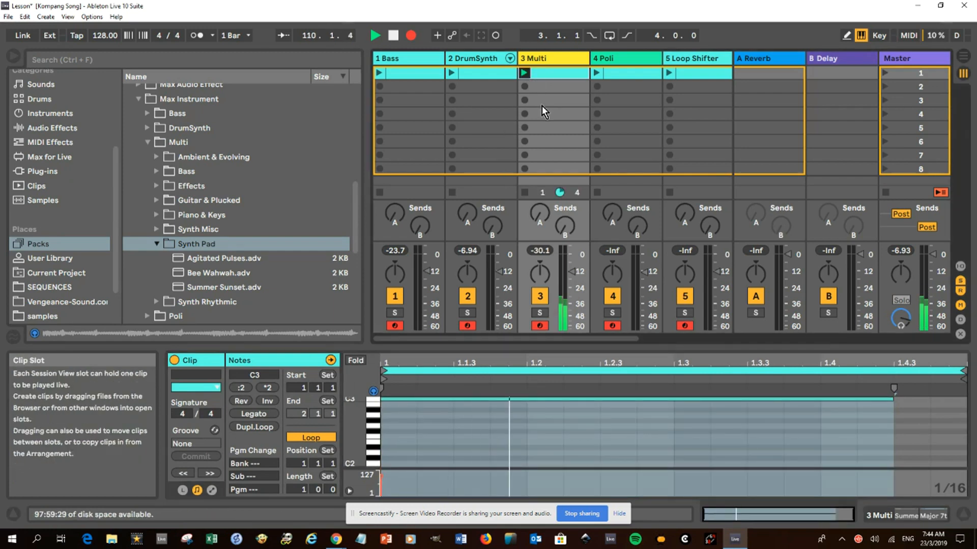
{"action": "left_click", "coordinate": [527, 194]}
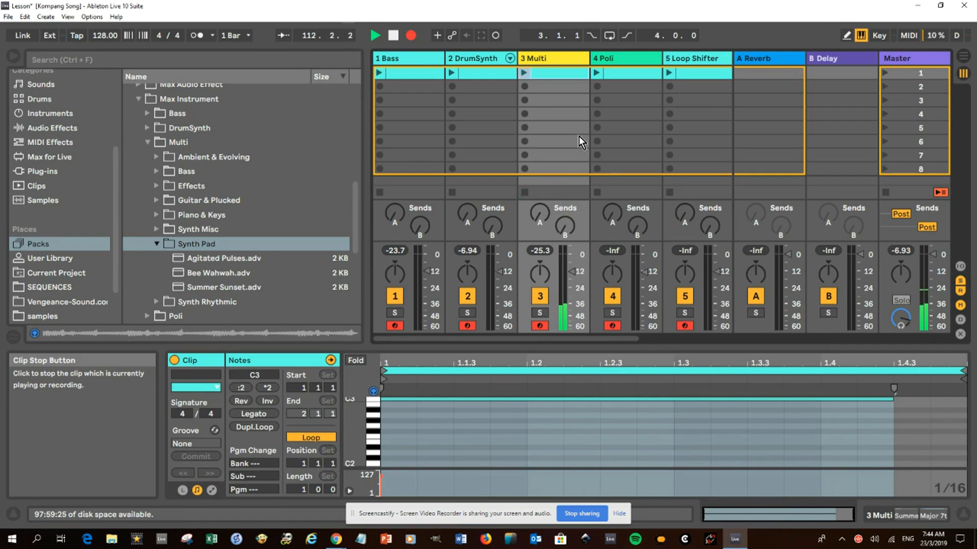
Collapse the Multi folder and expand the Poli folder under Max Instrument.
{"action": "left_click", "coordinate": [138, 99]}
{"action": "left_click", "coordinate": [139, 143]}
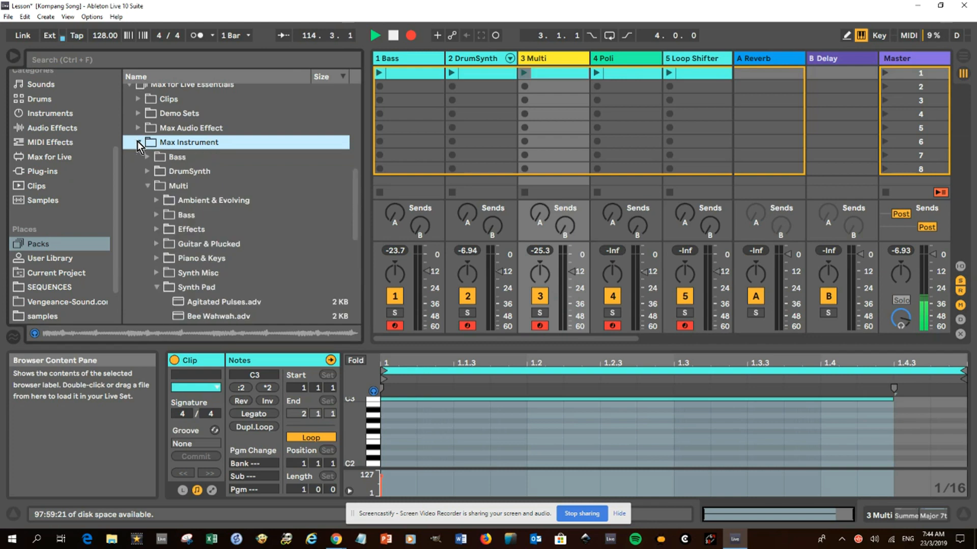
{"action": "left_click", "coordinate": [148, 187]}
{"action": "left_click", "coordinate": [147, 201]}
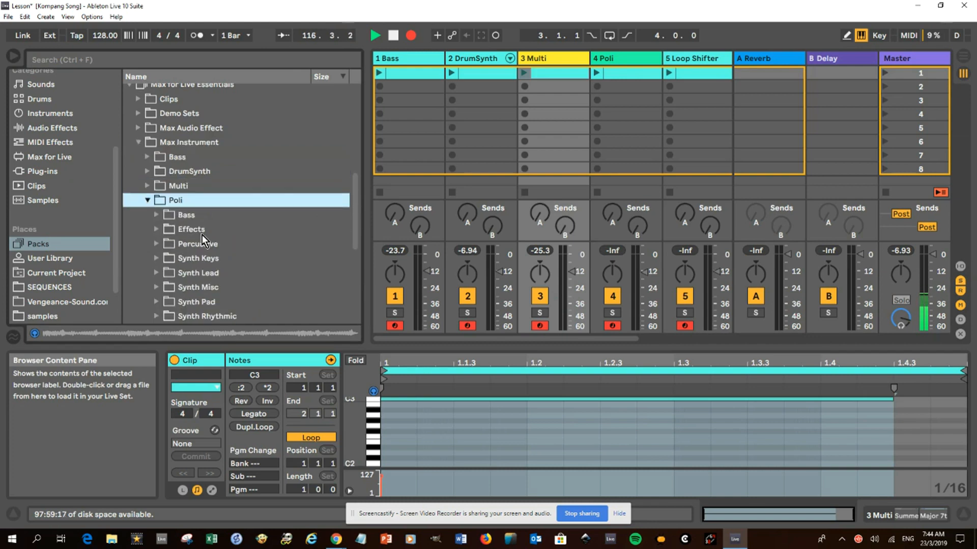
Show the Poli track's devices and list the Synth Rhythmic presets in the Poli folder.
{"action": "scroll", "coordinate": [198, 318], "scroll_direction": "down", "scroll_amount": 3}
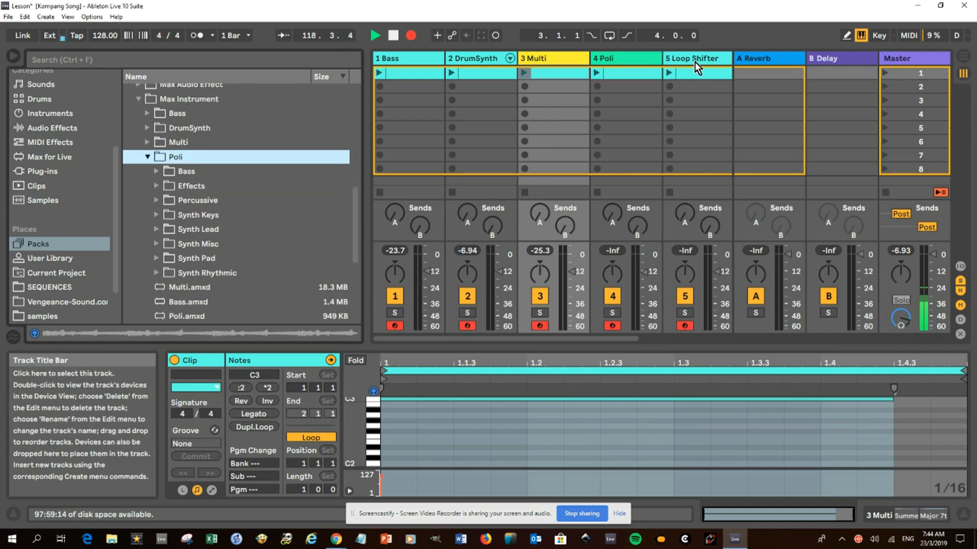
{"action": "double_click", "coordinate": [611, 60]}
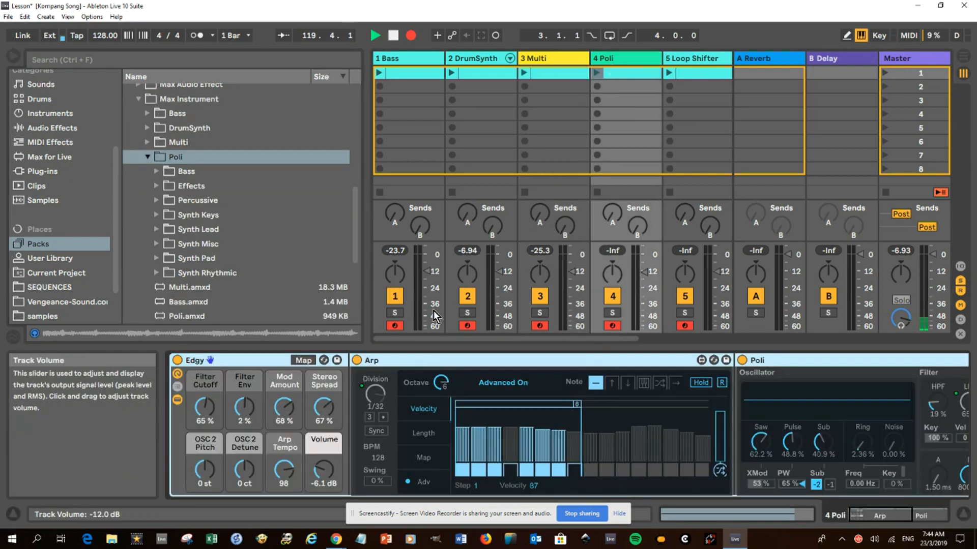
{"action": "left_click", "coordinate": [158, 274]}
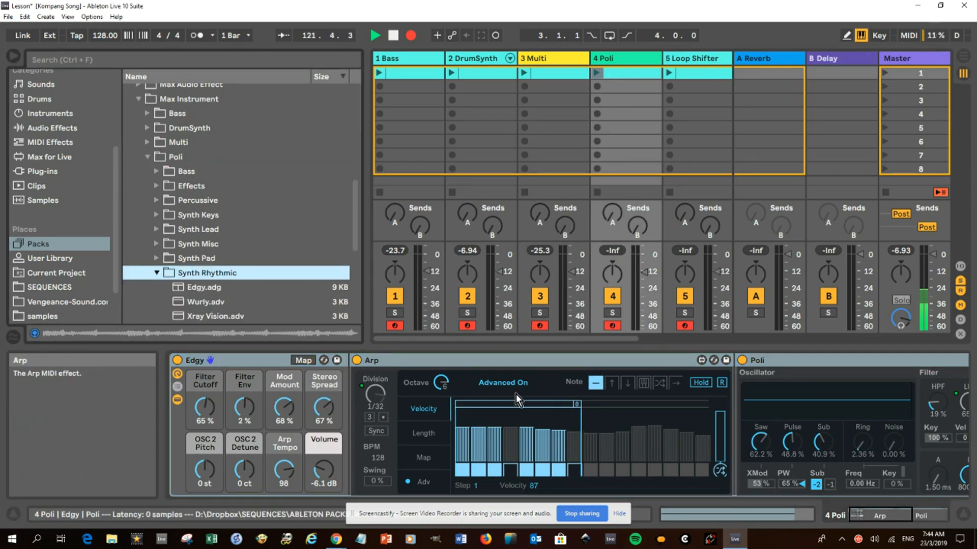
Show the notes of the Poli track's first clip, then play and stop that clip.
{"action": "double_click", "coordinate": [636, 70]}
{"action": "left_click", "coordinate": [597, 73]}
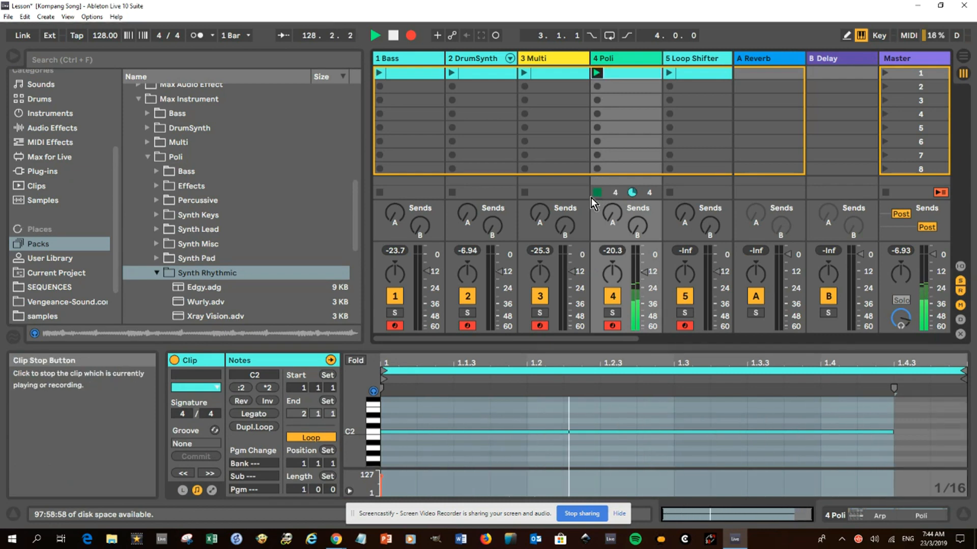
Collapse the Synth Rhythmic folder and the whole Max Instrument folder.
{"action": "left_click", "coordinate": [158, 273]}
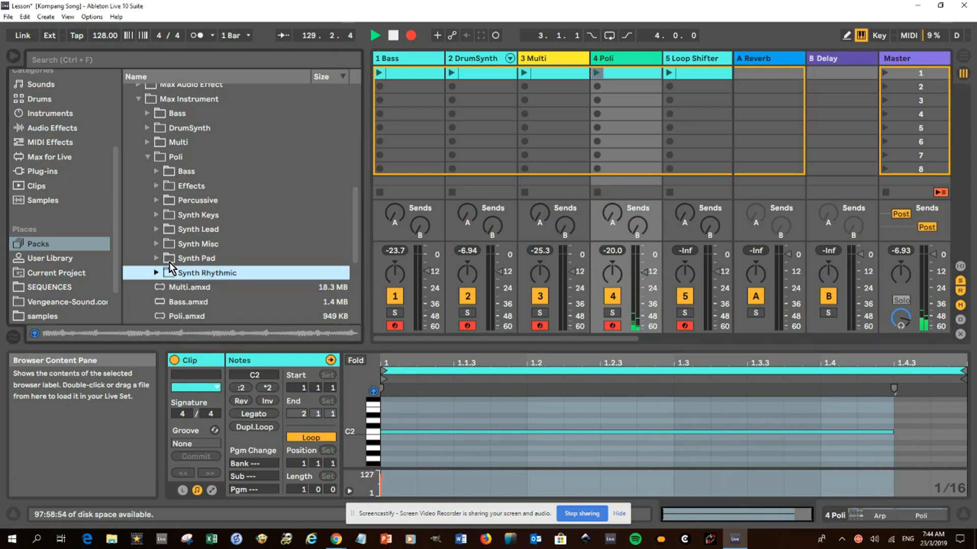
{"action": "scroll", "coordinate": [208, 186], "scroll_direction": "up", "scroll_amount": 1}
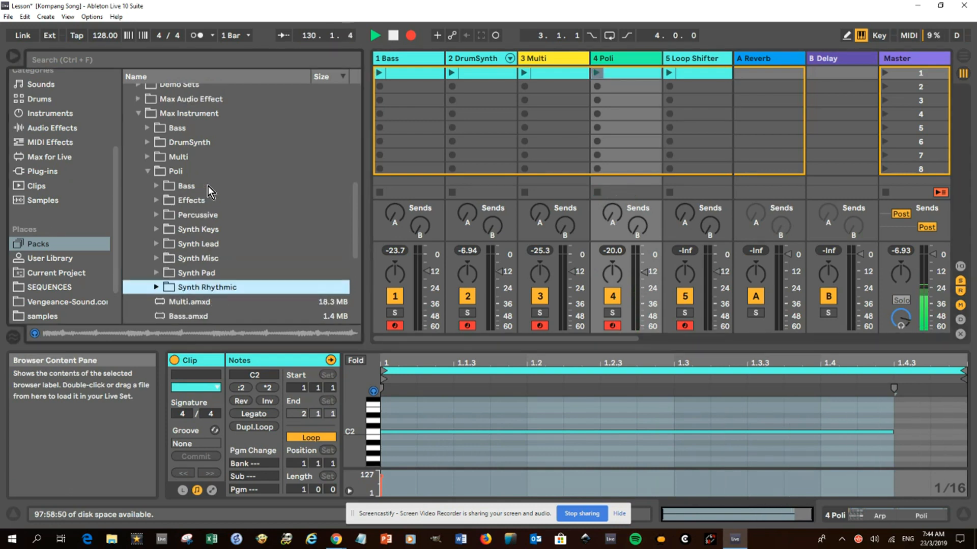
{"action": "left_click", "coordinate": [140, 116]}
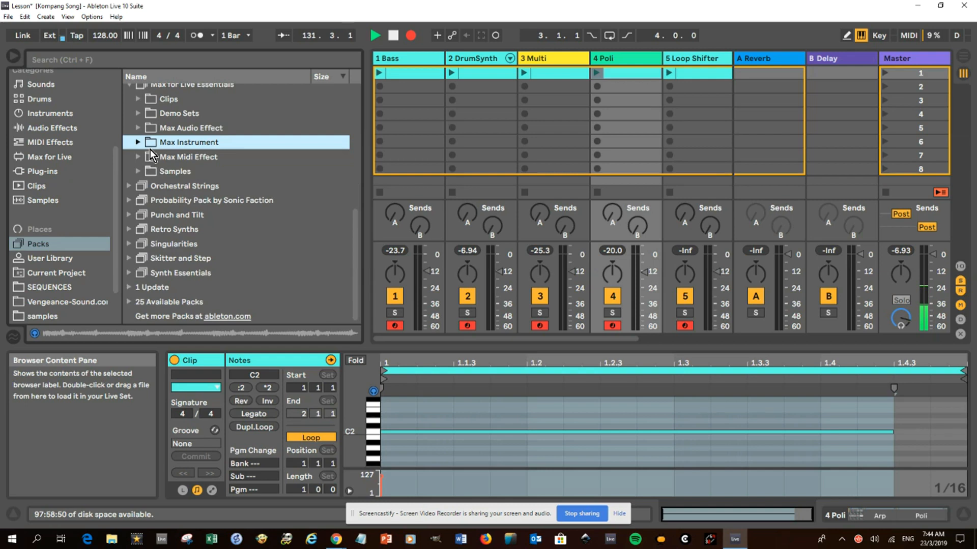
Expand the Max Midi Effect folder and view its Arp presets, then collapse the Arp folder.
{"action": "scroll", "coordinate": [148, 141], "scroll_direction": "up", "scroll_amount": 2}
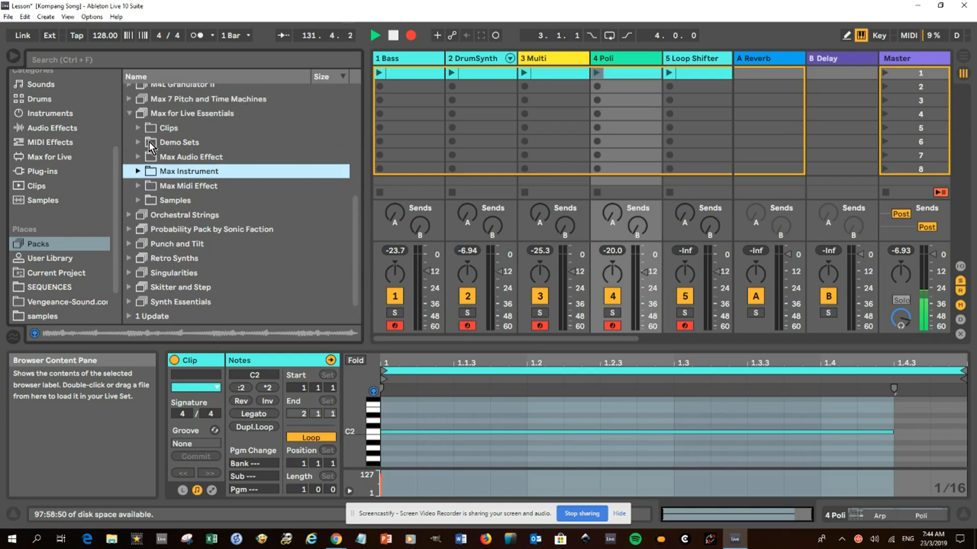
{"action": "left_click", "coordinate": [138, 186]}
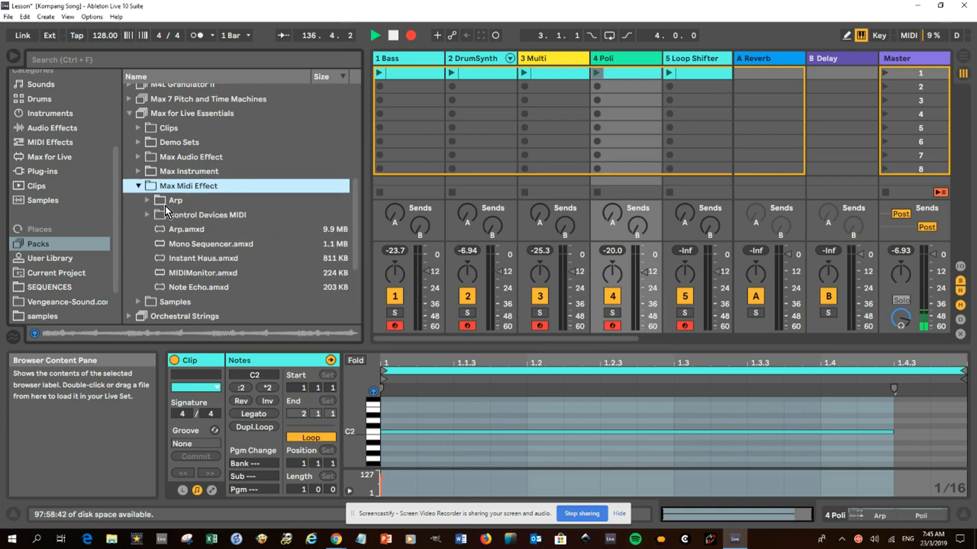
{"action": "left_click", "coordinate": [148, 200]}
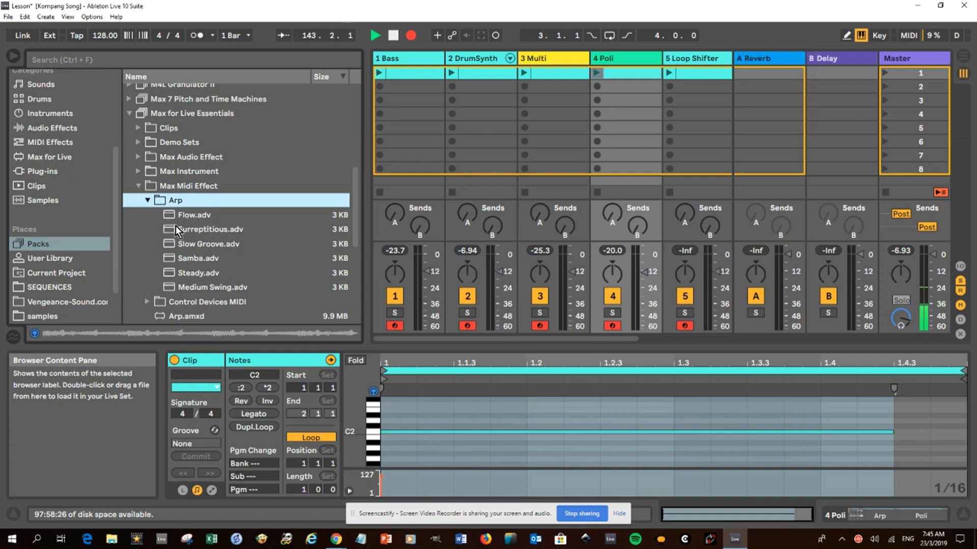
{"action": "left_click", "coordinate": [148, 200]}
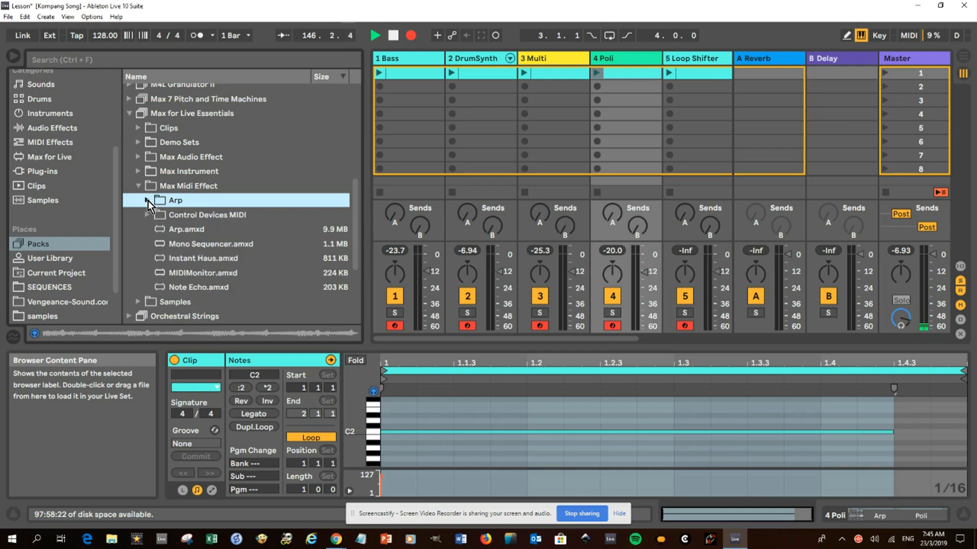
Close the Max for Live Essentials pack and expand the Max 7 Pitch and Time Machines pack.
{"action": "left_click", "coordinate": [138, 186]}
{"action": "scroll", "coordinate": [195, 188], "scroll_direction": "up", "scroll_amount": 1}
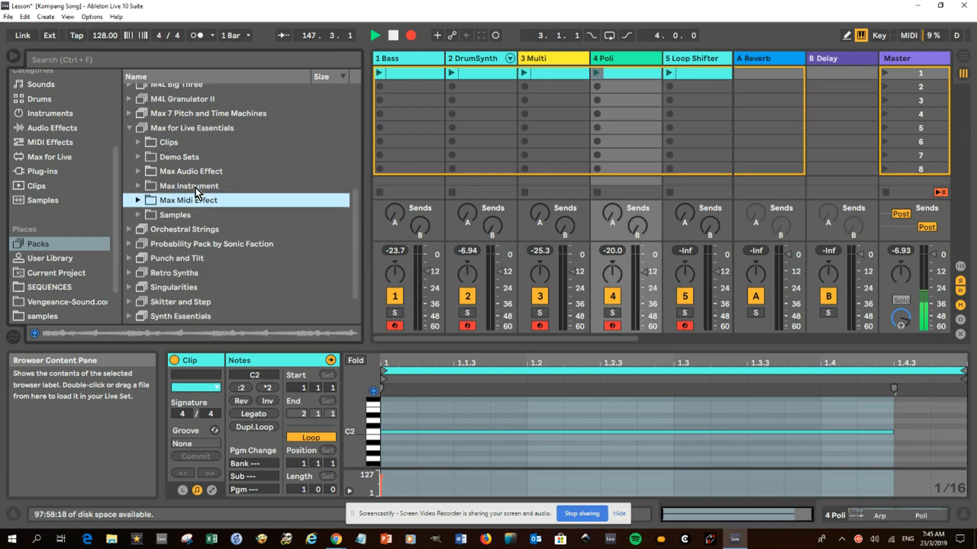
{"action": "left_click", "coordinate": [129, 131]}
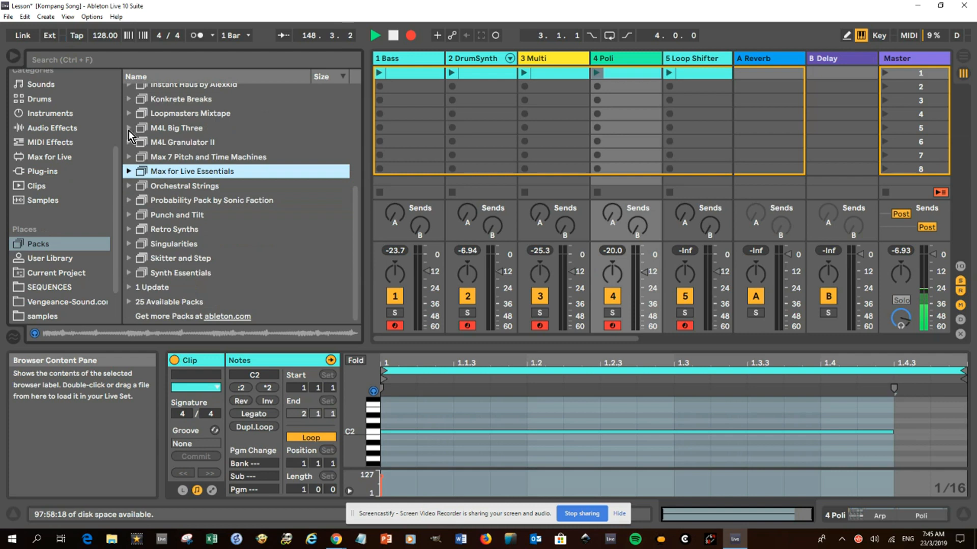
{"action": "left_click", "coordinate": [129, 157]}
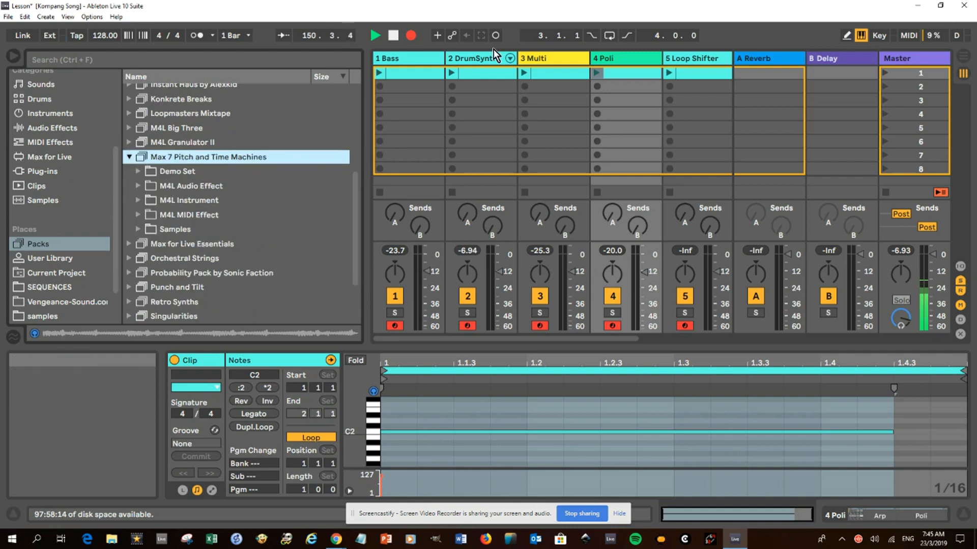
Show the DrumSynth track's first clip, then play and stop it without added effects.
{"action": "left_click", "coordinate": [474, 72]}
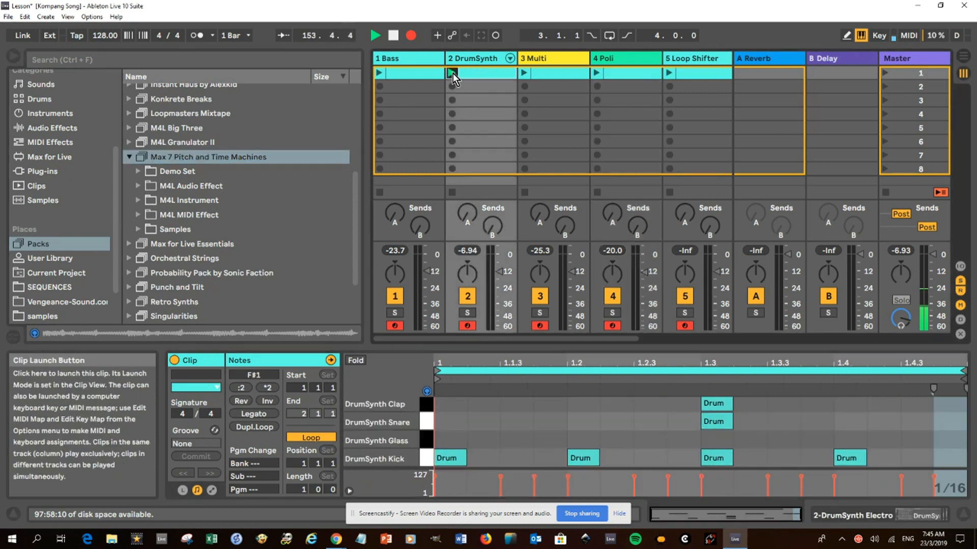
{"action": "left_click", "coordinate": [452, 73]}
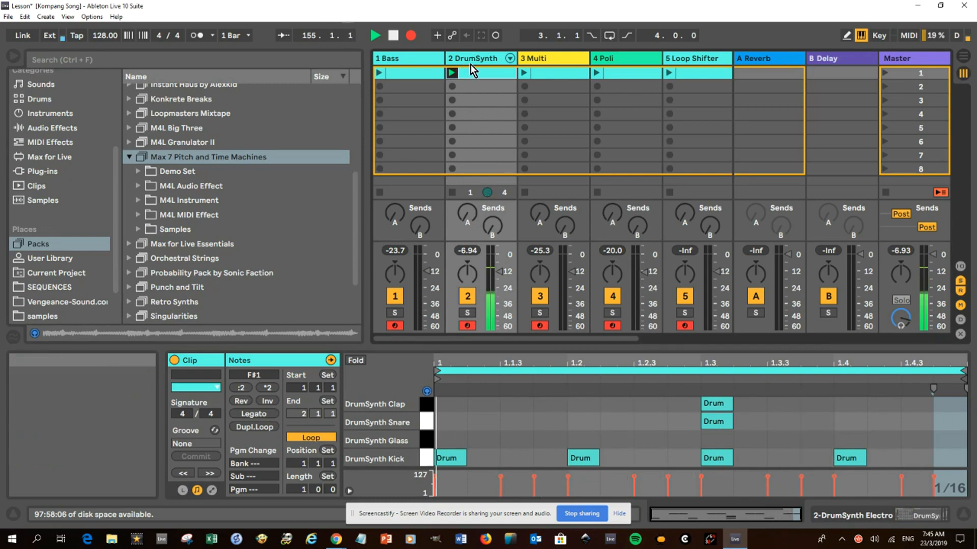
{"action": "left_click", "coordinate": [452, 192]}
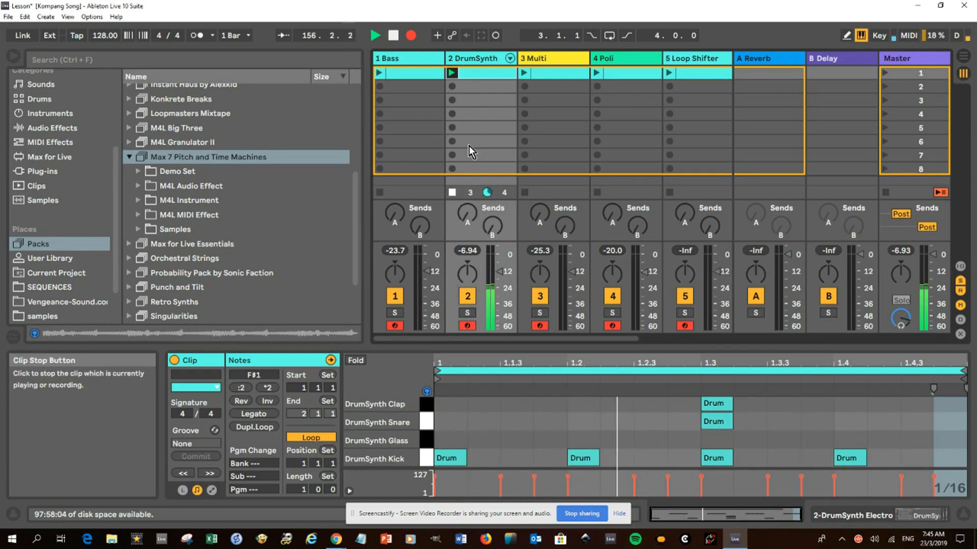
List the Pitch & Echo presets under M4L Audio Effect and unfold the Pitch & Echo device on the DrumSynth track.
{"action": "left_click", "coordinate": [138, 185]}
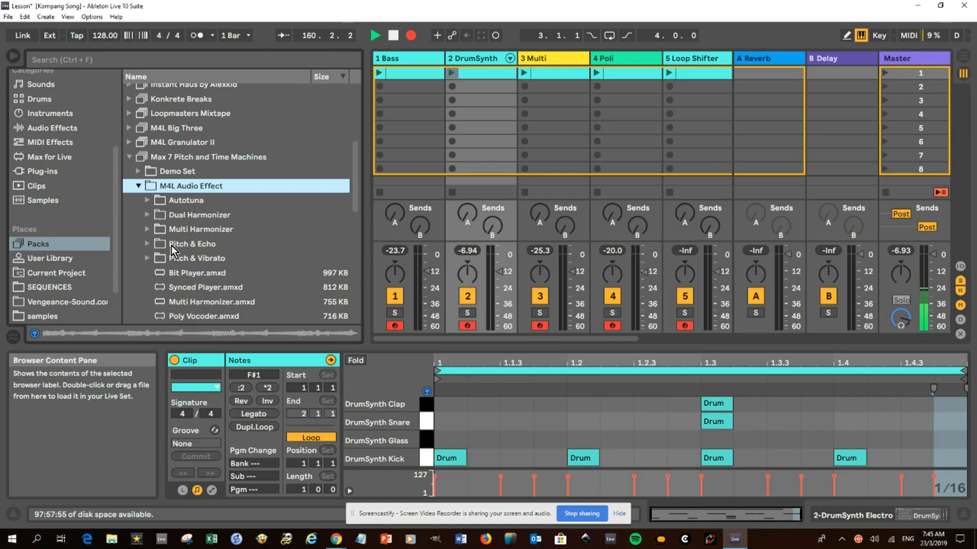
{"action": "left_click", "coordinate": [149, 246]}
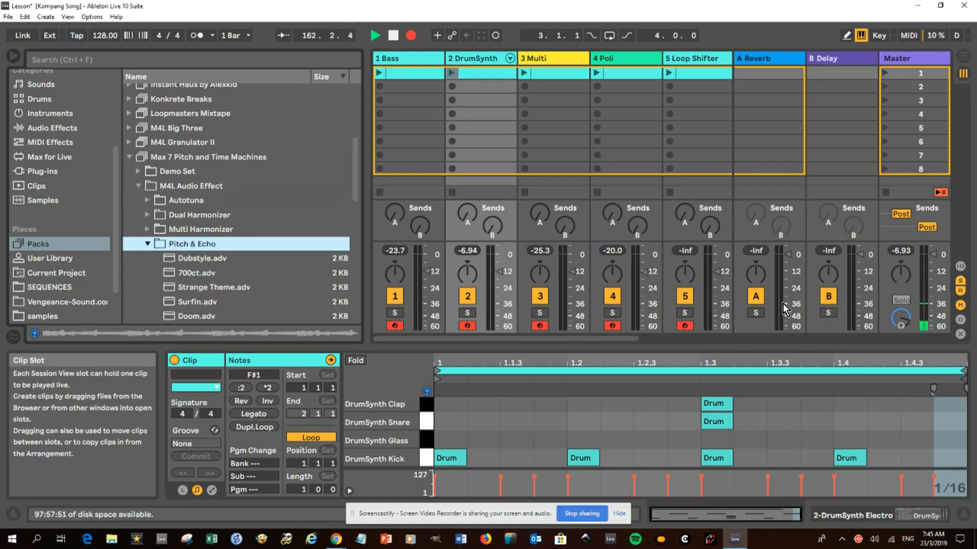
{"action": "double_click", "coordinate": [483, 59]}
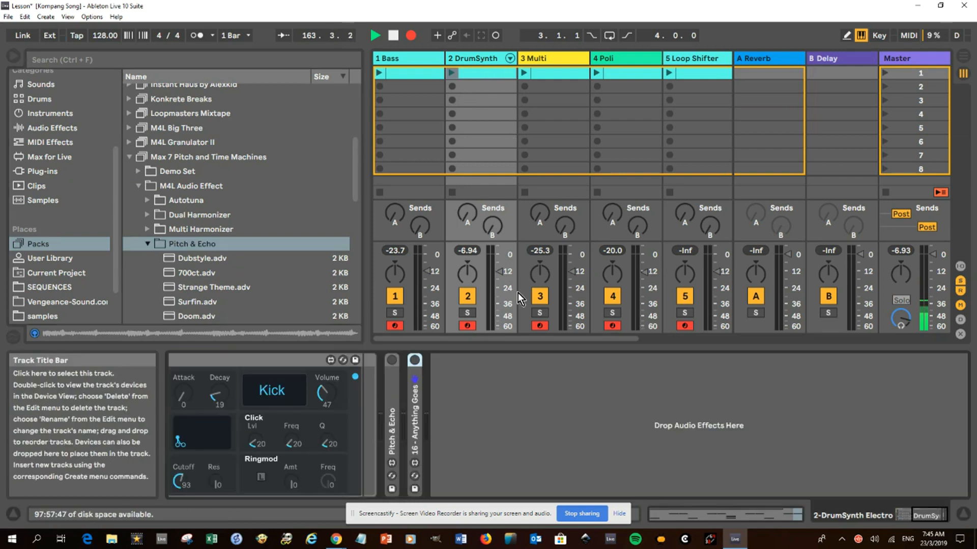
{"action": "double_click", "coordinate": [396, 416]}
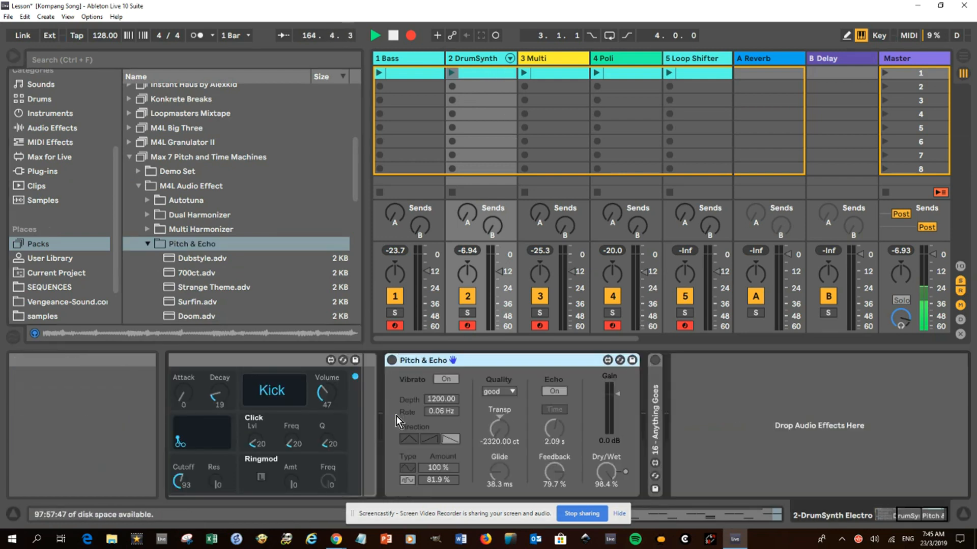
Activate Pitch & Echo on the DrumSynth track, then play and stop its first clip.
{"action": "left_click", "coordinate": [391, 360]}
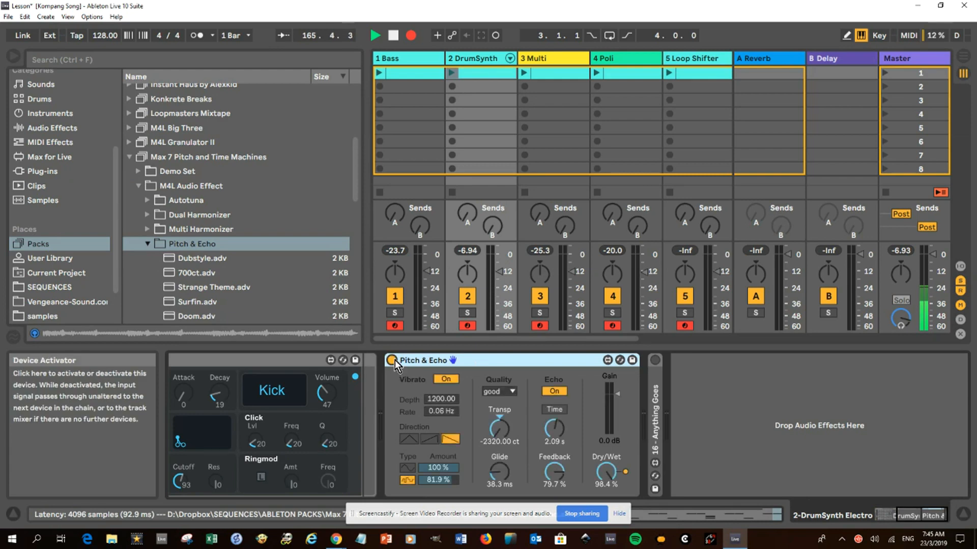
{"action": "left_click", "coordinate": [450, 73]}
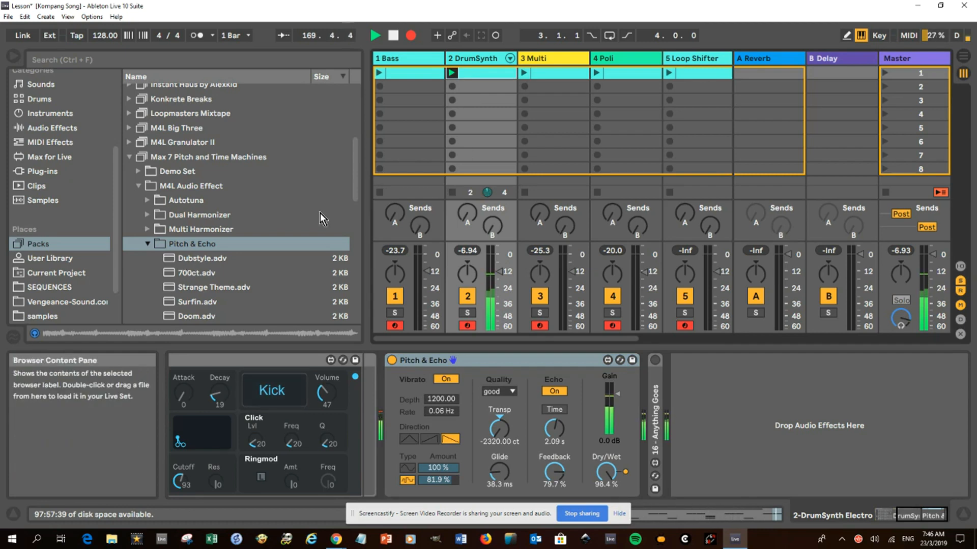
{"action": "left_click", "coordinate": [450, 195]}
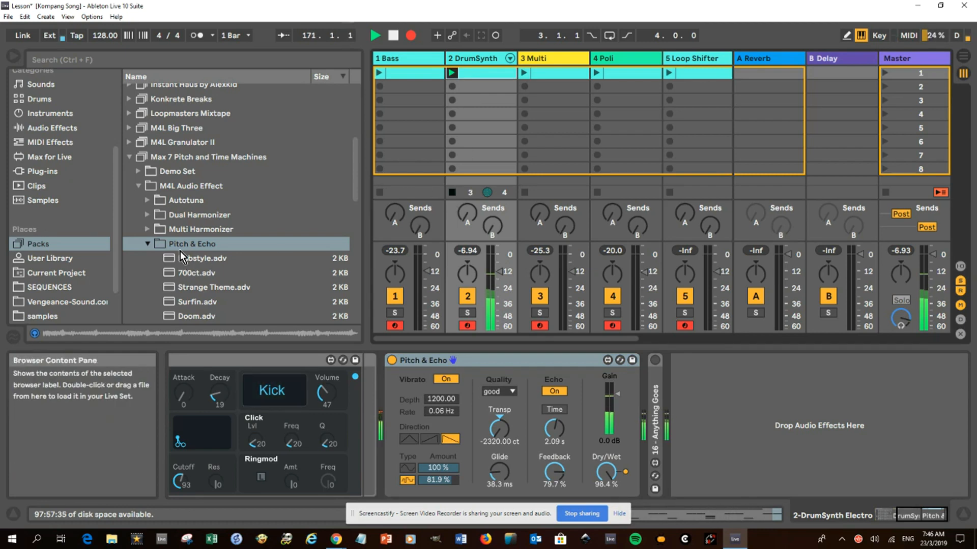
Swap the Pitch & Echo folder for the Multi Harmonizer presets and show the Multi track's devices.
{"action": "left_click", "coordinate": [146, 245]}
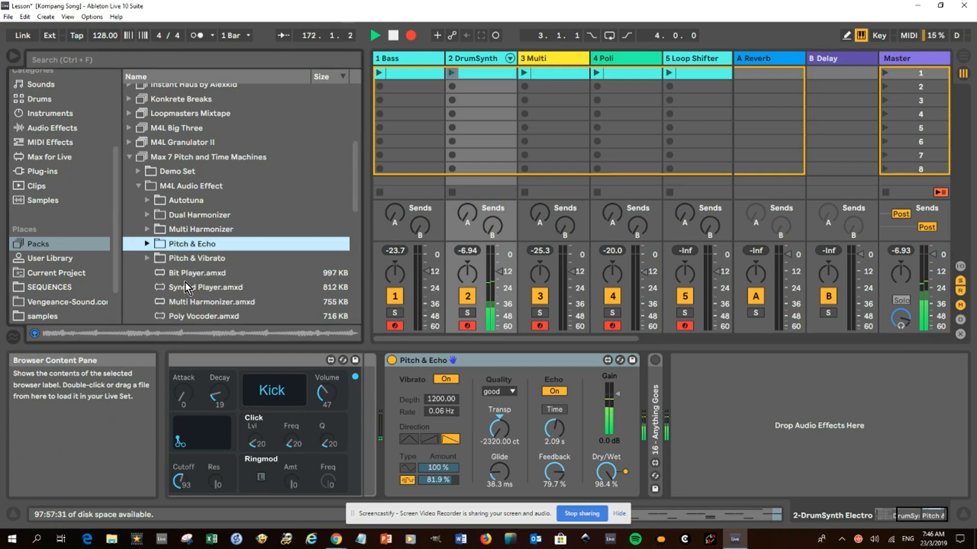
{"action": "left_click", "coordinate": [148, 229]}
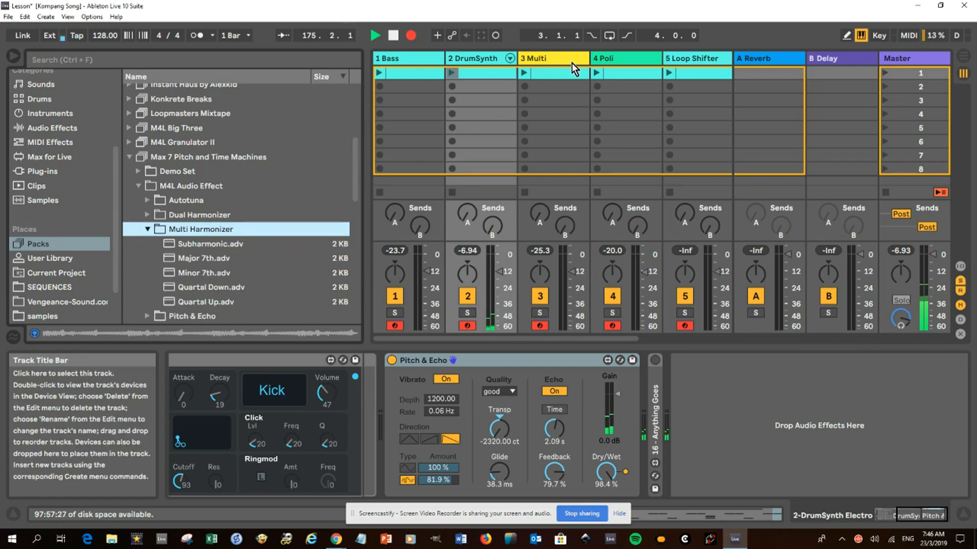
{"action": "left_click", "coordinate": [613, 60]}
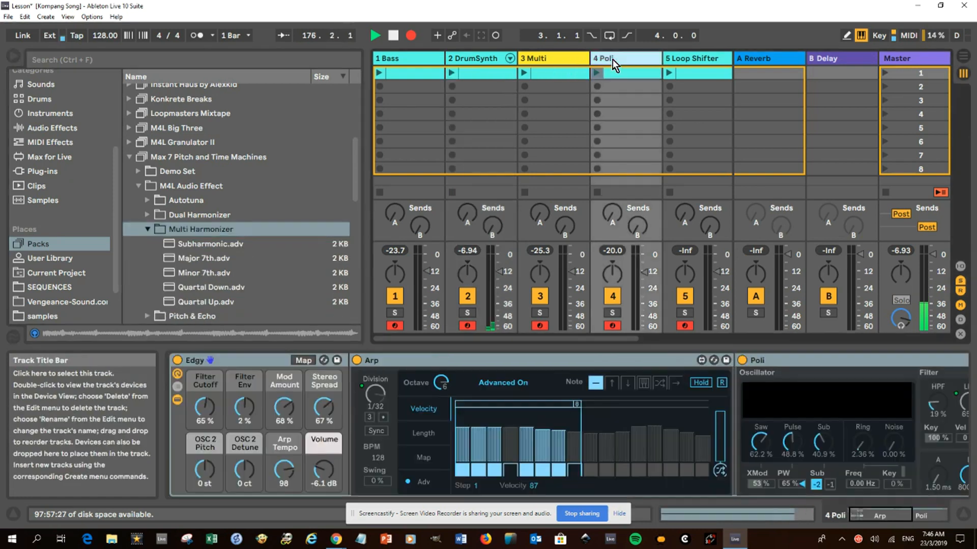
{"action": "left_click", "coordinate": [557, 58]}
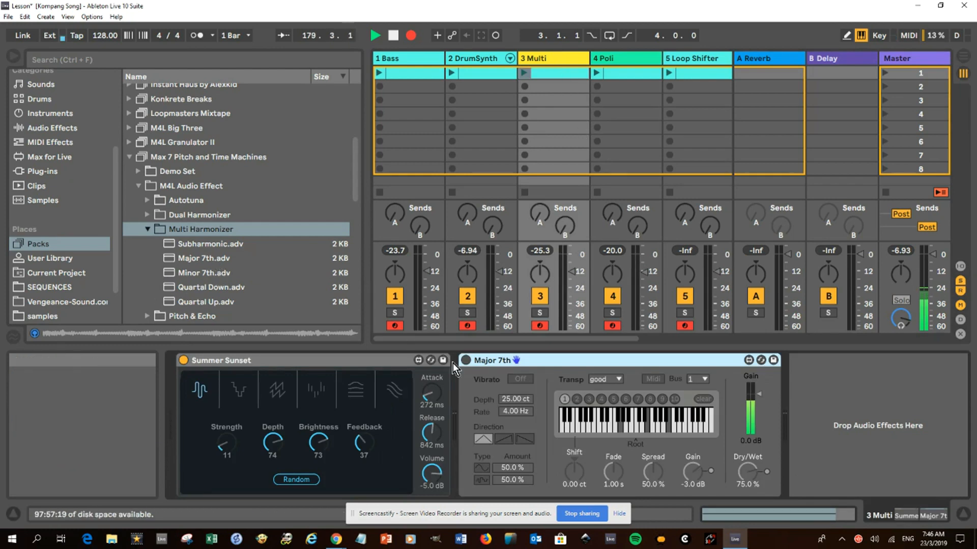
Play the Multi track's first clip, activate its Major 7th harmonizer during playback, and stop the clip.
{"action": "left_click", "coordinate": [526, 73]}
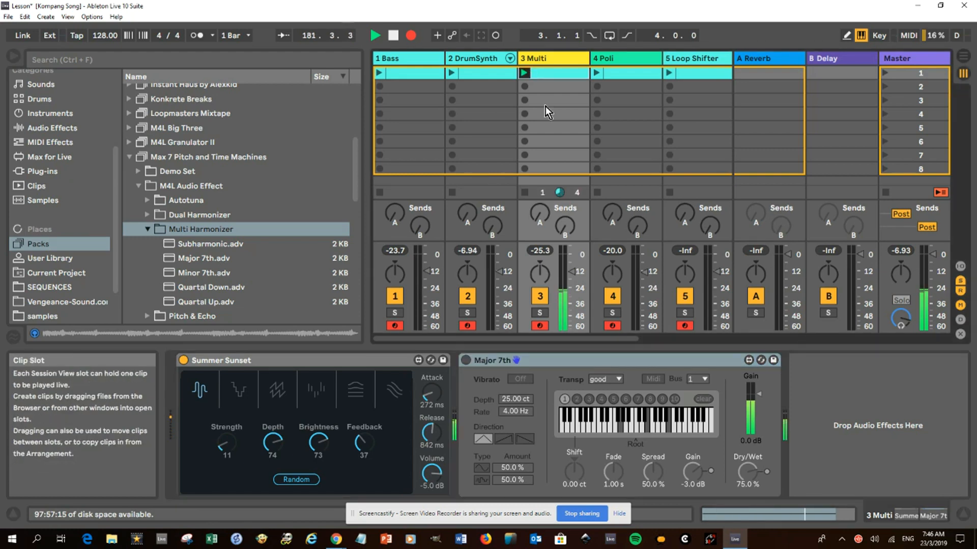
{"action": "left_click", "coordinate": [466, 361]}
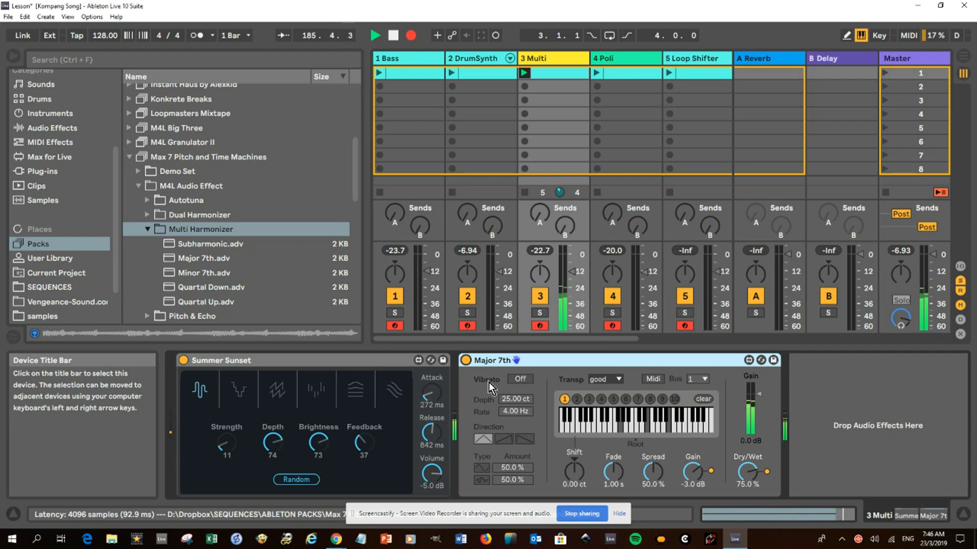
{"action": "left_click", "coordinate": [148, 229]}
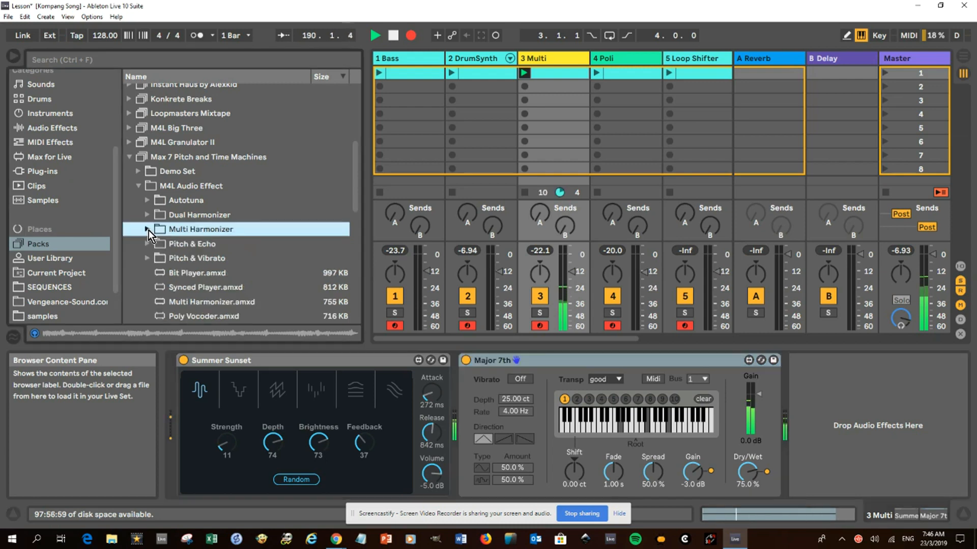
{"action": "left_click", "coordinate": [524, 194]}
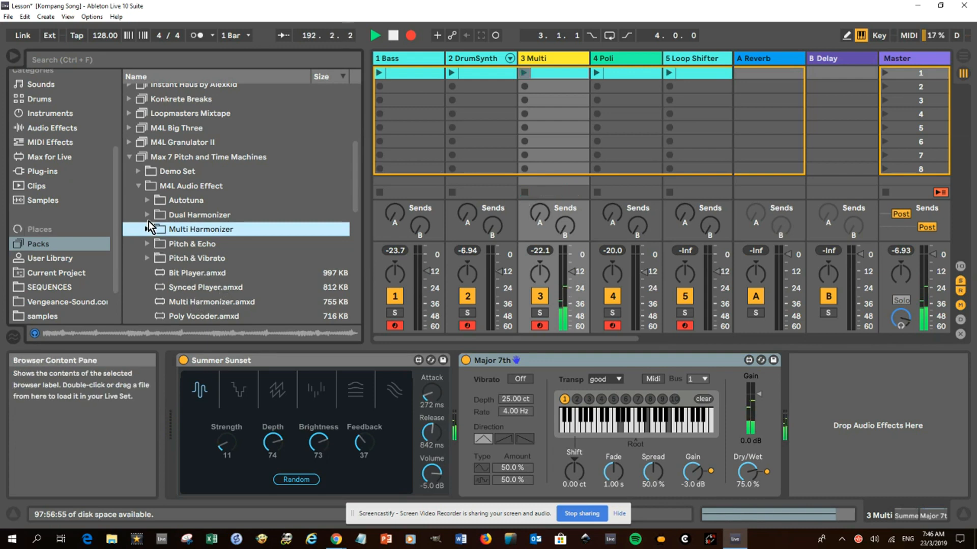
Check the M4L MIDI Effect folder, then collapse the Max 7 Pitch and Time Machines pack.
{"action": "left_click", "coordinate": [141, 188]}
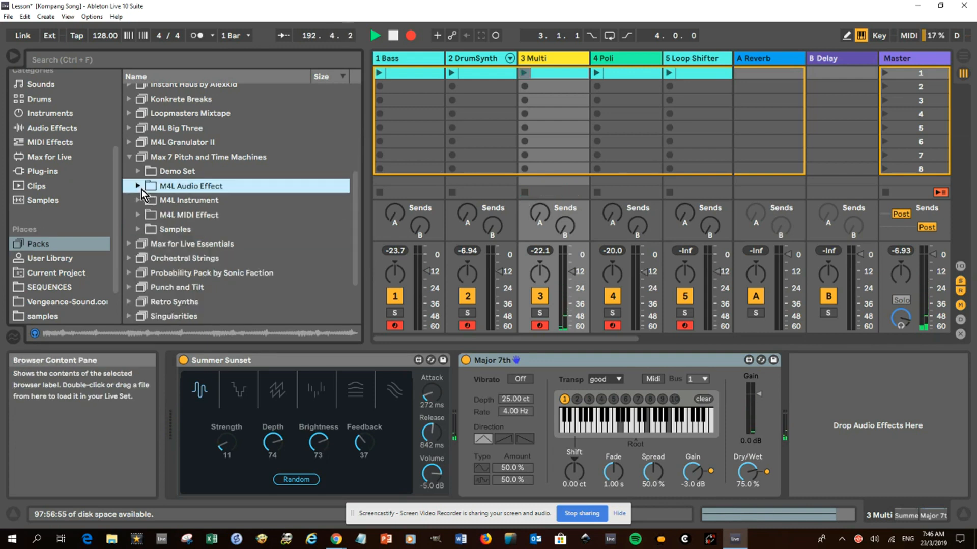
{"action": "left_click", "coordinate": [139, 217]}
{"action": "left_click", "coordinate": [140, 217]}
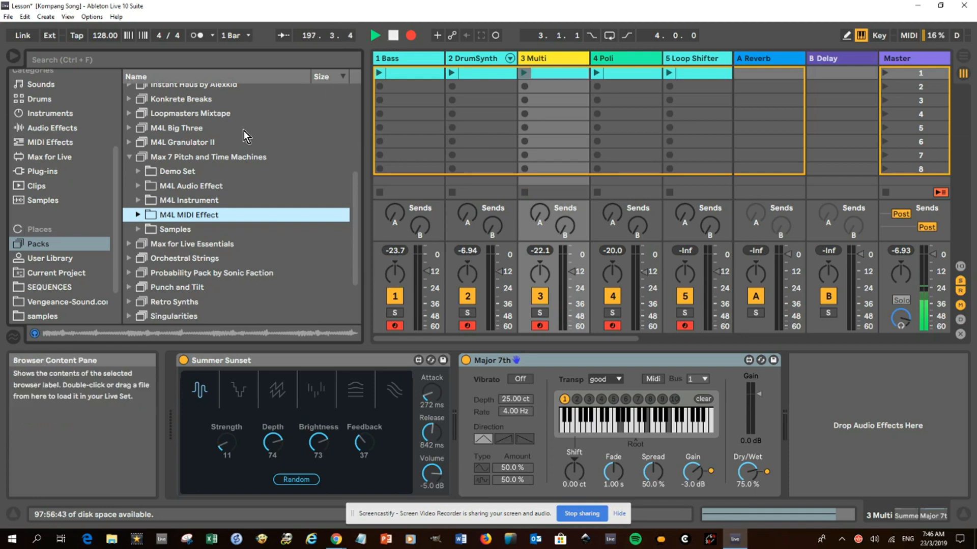
{"action": "left_click", "coordinate": [129, 157]}
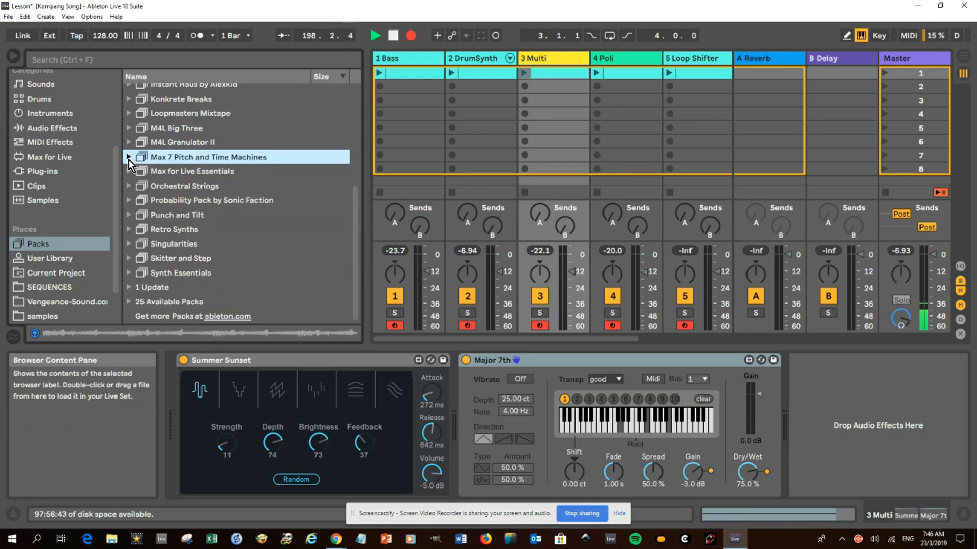
Open the M4L Buffer Shuffler 1.0 presets in the M4L Big Three pack and show the DrumSynth track's devices.
{"action": "left_click", "coordinate": [128, 129]}
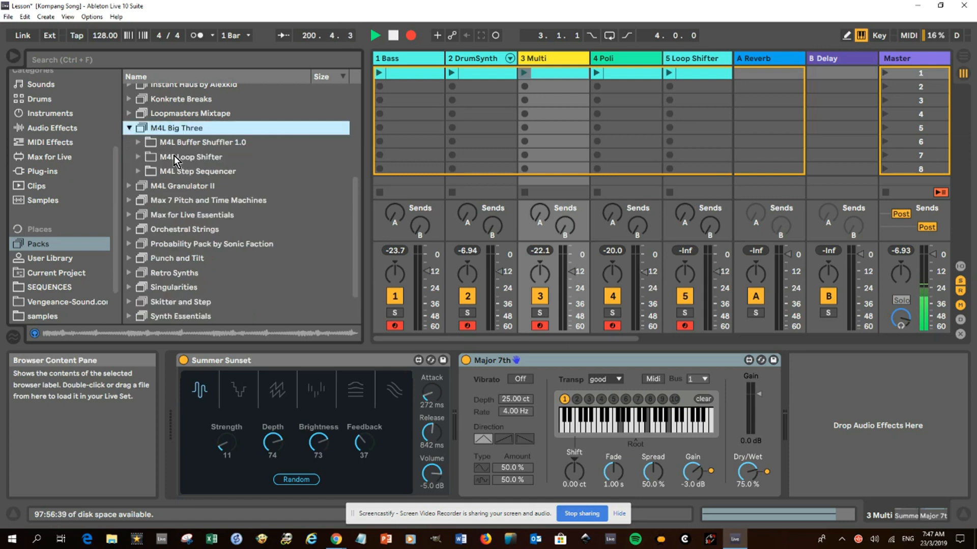
{"action": "left_click", "coordinate": [138, 144]}
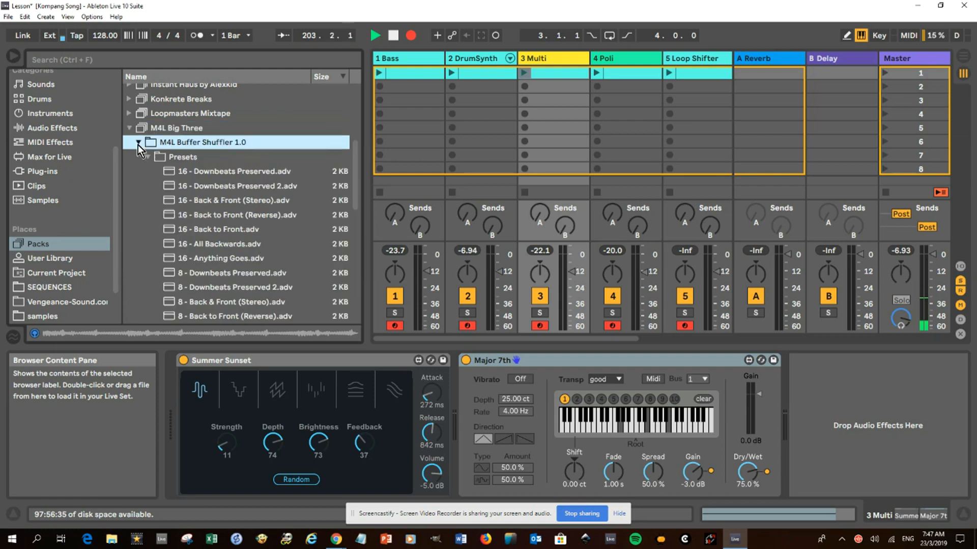
{"action": "left_click", "coordinate": [488, 57]}
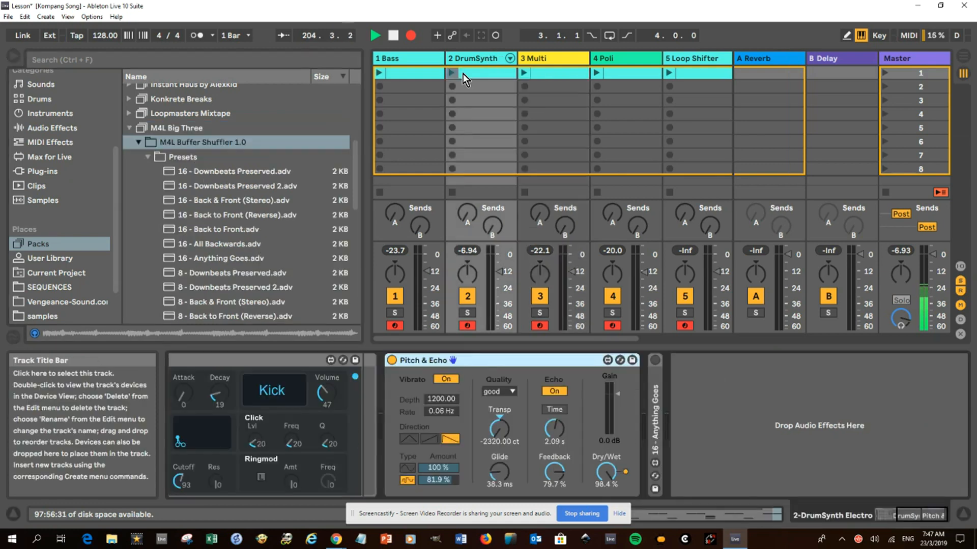
Deactivate Pitch & Echo and audition the DrumSynth track's first clip with 16 - Anything Goes switched on and back off, ending with playback stopped.
{"action": "left_click", "coordinate": [392, 360]}
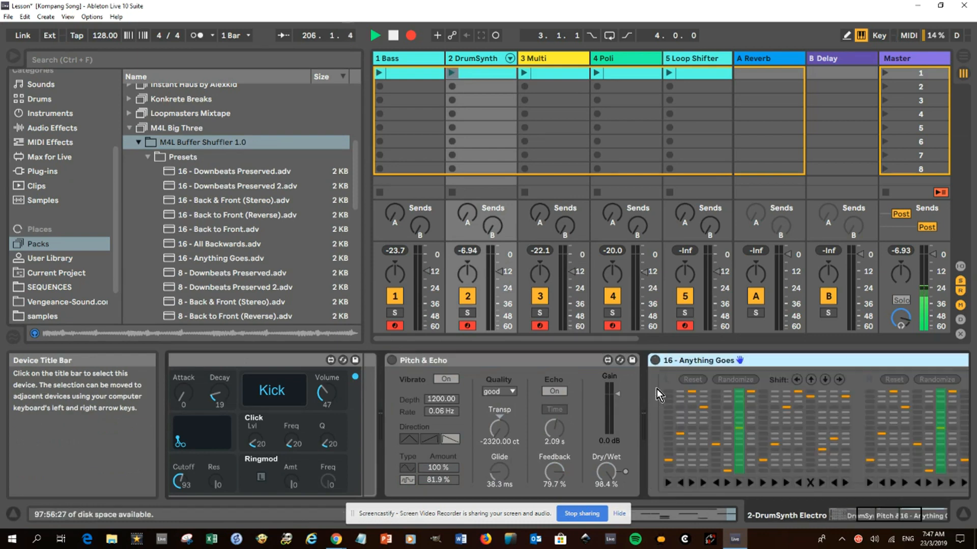
{"action": "left_click", "coordinate": [452, 72]}
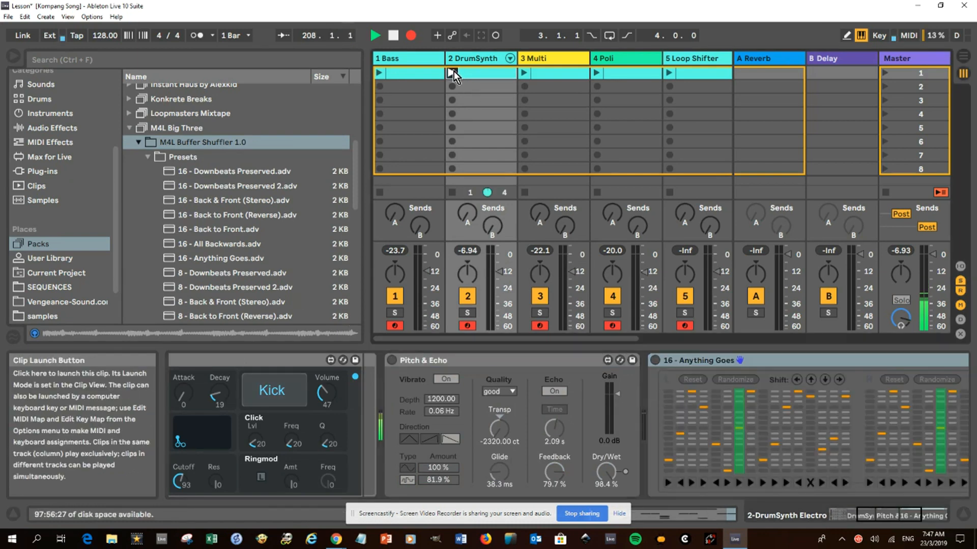
{"action": "left_click", "coordinate": [655, 361]}
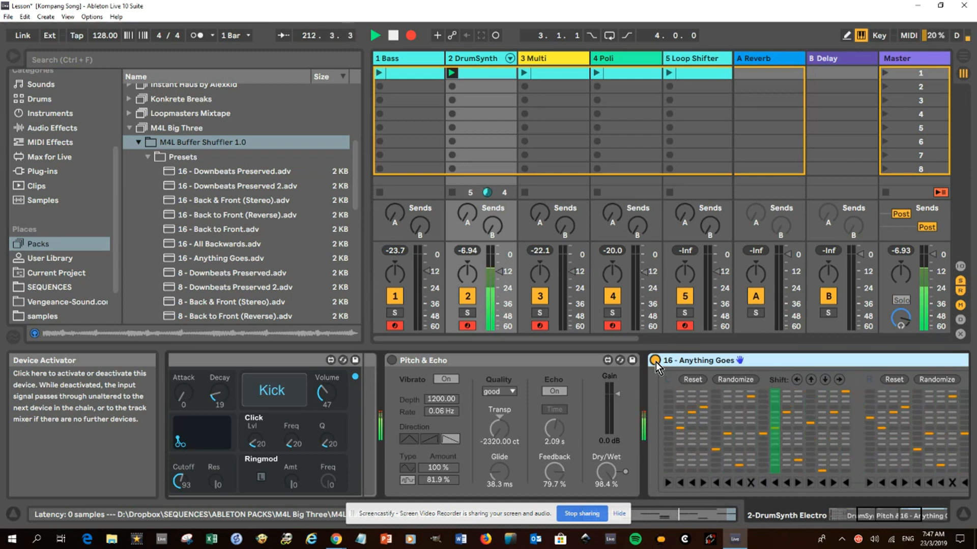
{"action": "left_click", "coordinate": [655, 360]}
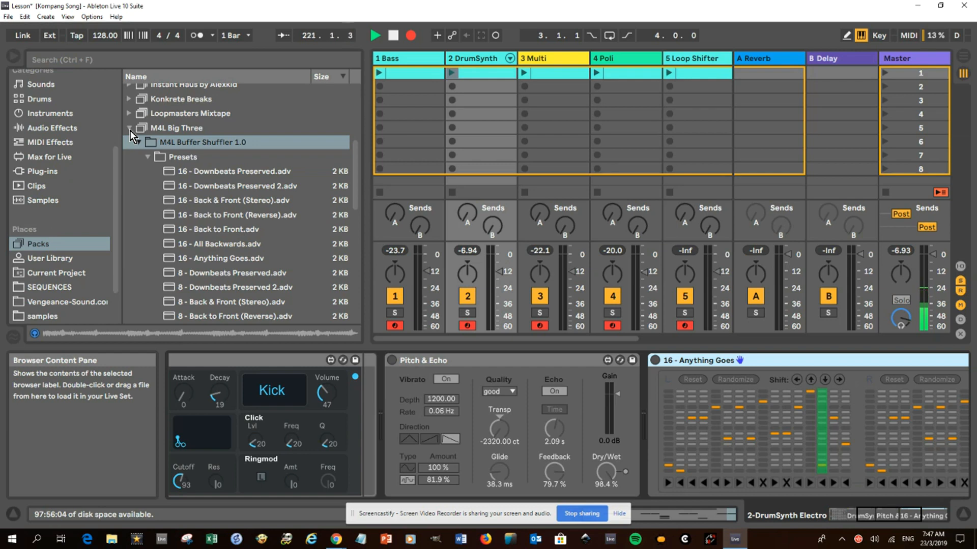
{"action": "left_click", "coordinate": [392, 38]}
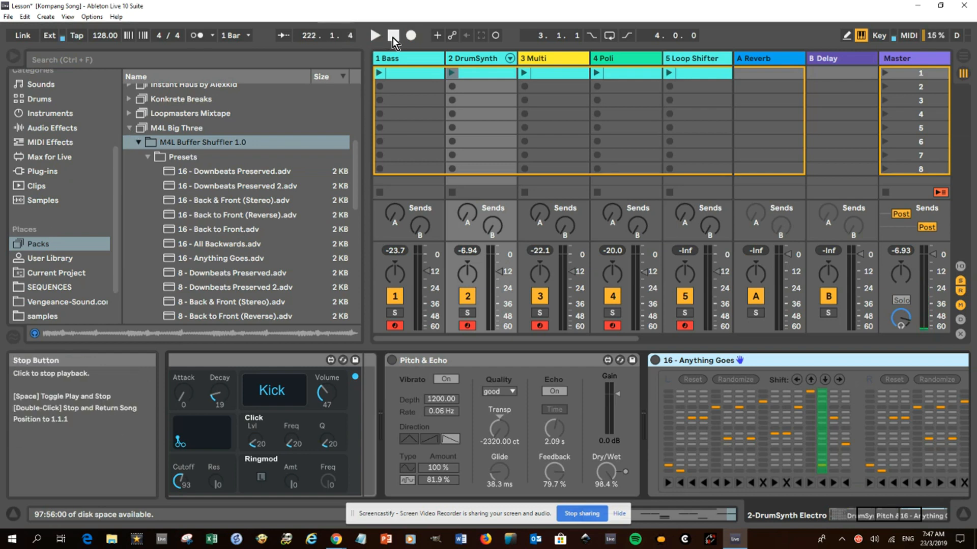